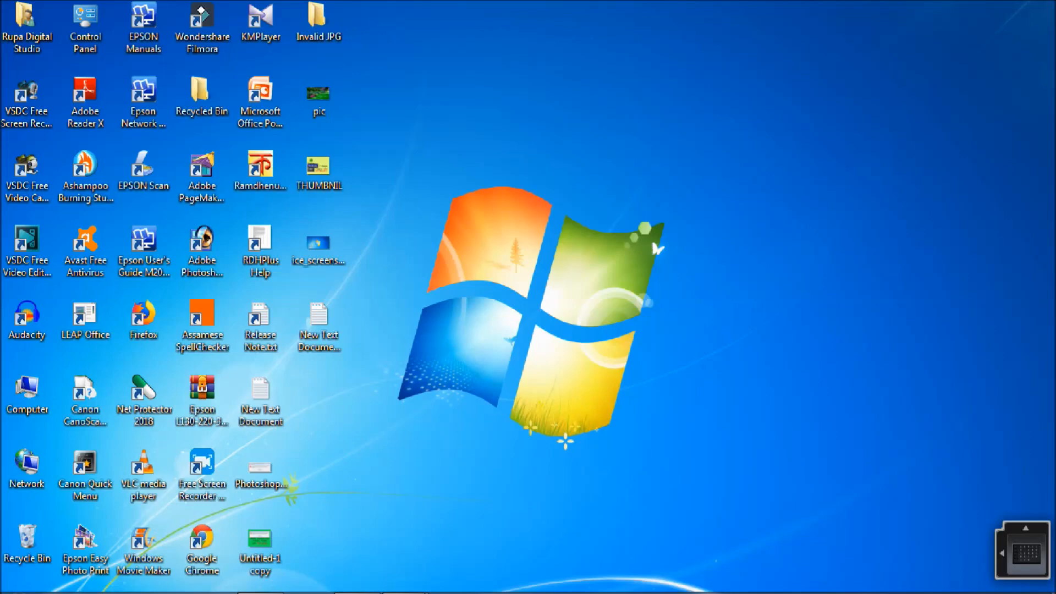
Step: Refresh the desktop, start Ramdhenu Plus and dismiss its missing-dongle notice
right_click(664, 201)
click(698, 250)
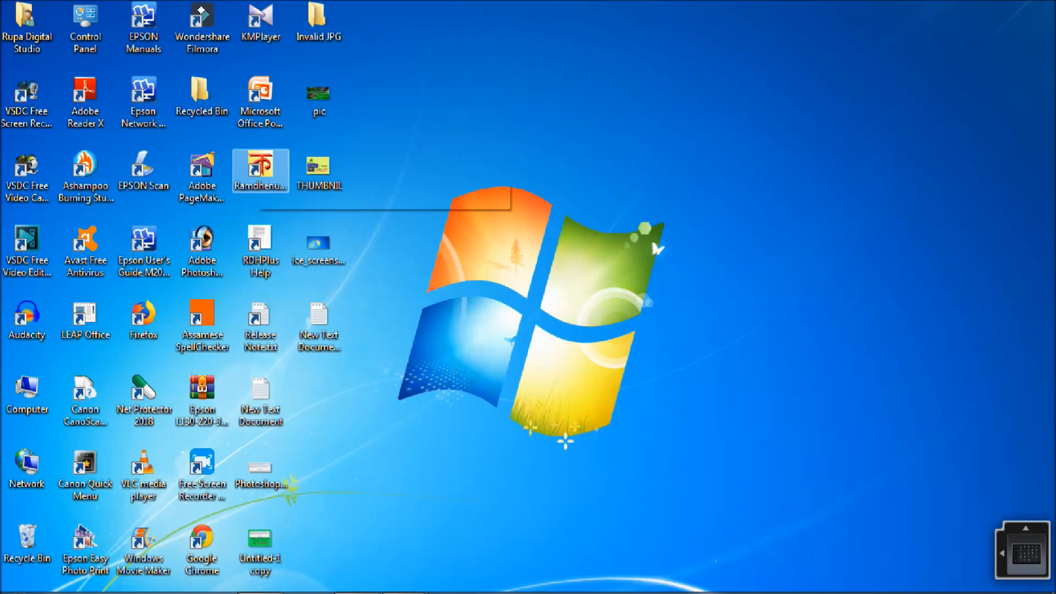
right_click(505, 103)
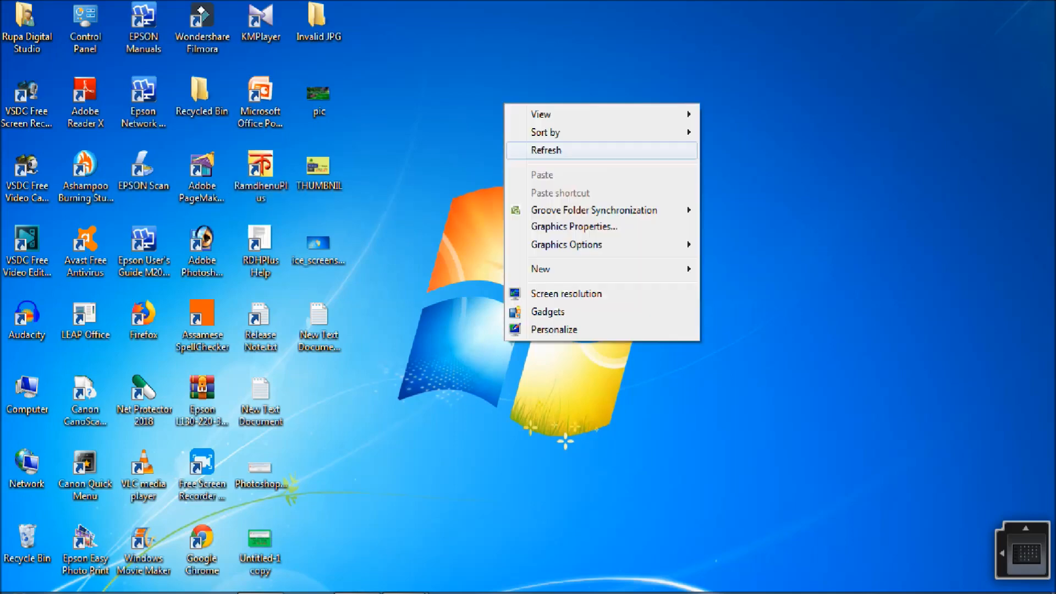
click(546, 150)
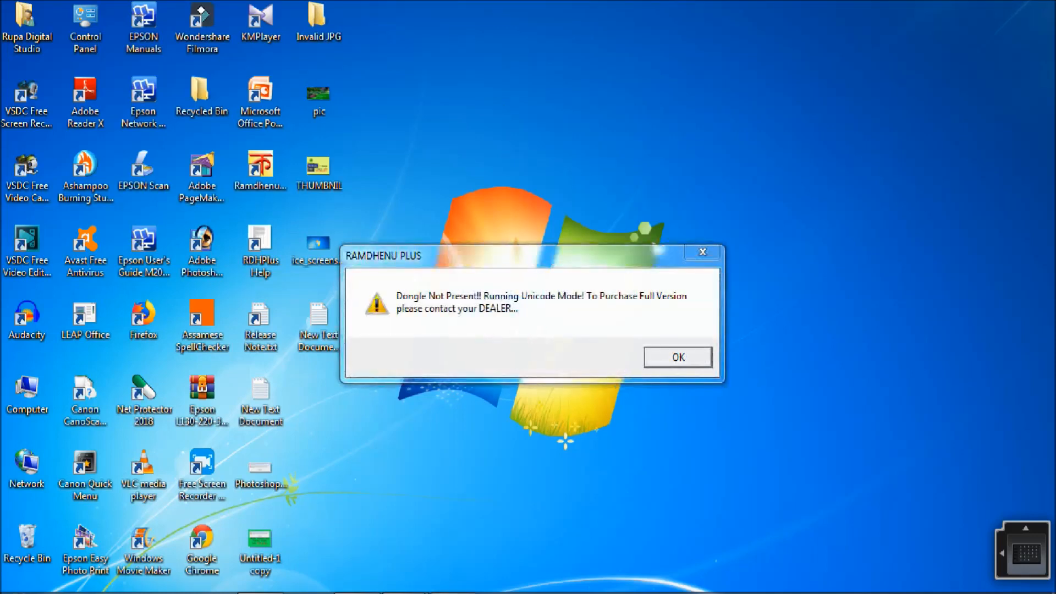
key(Return)
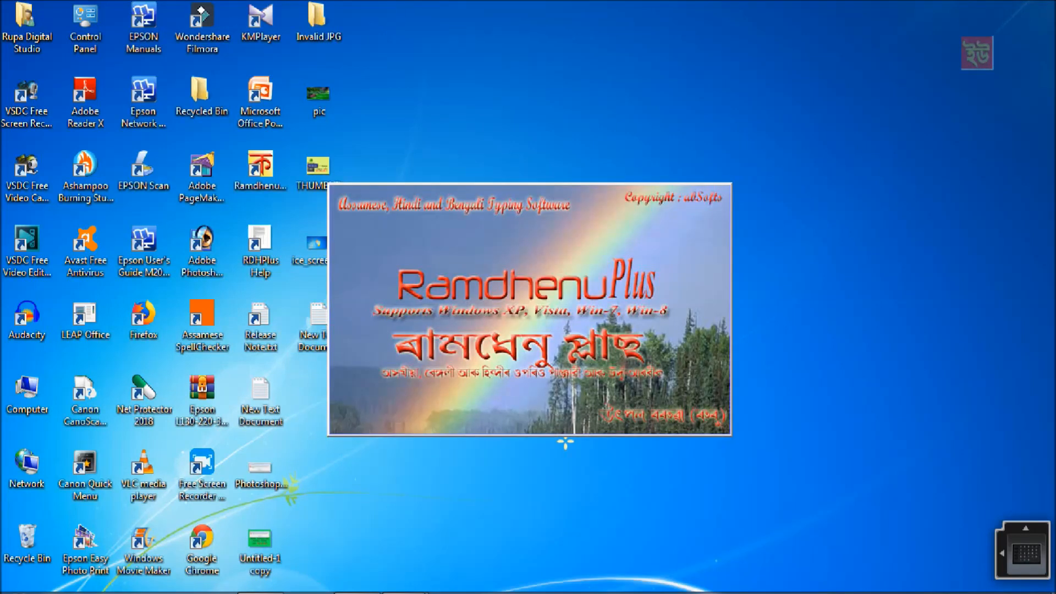
Step: Minimize the Ramdhenu Plus window and switch to the blank Microsoft Word document
right_click(714, 25)
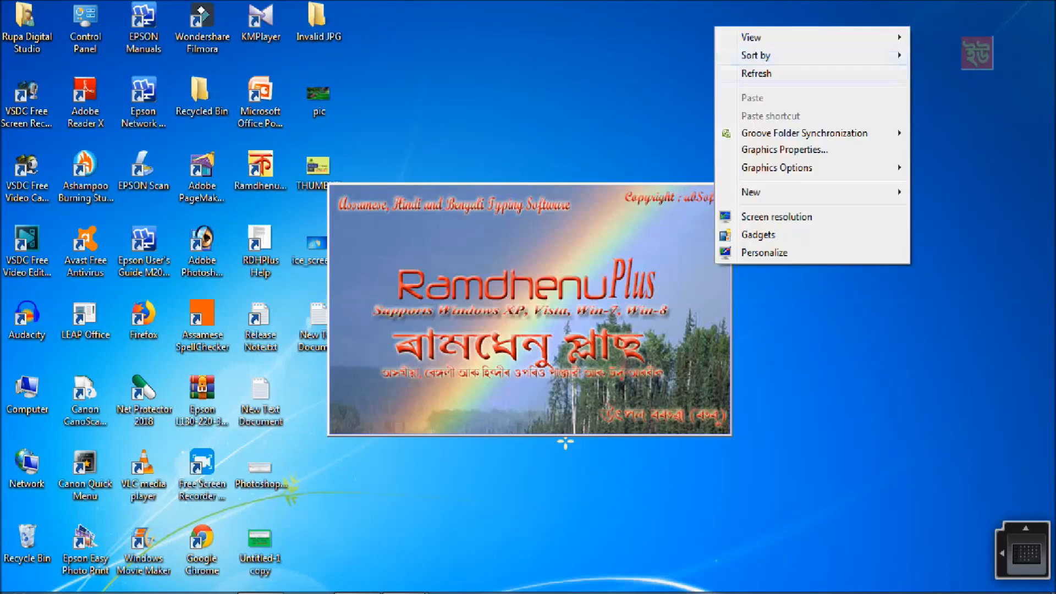
click(757, 73)
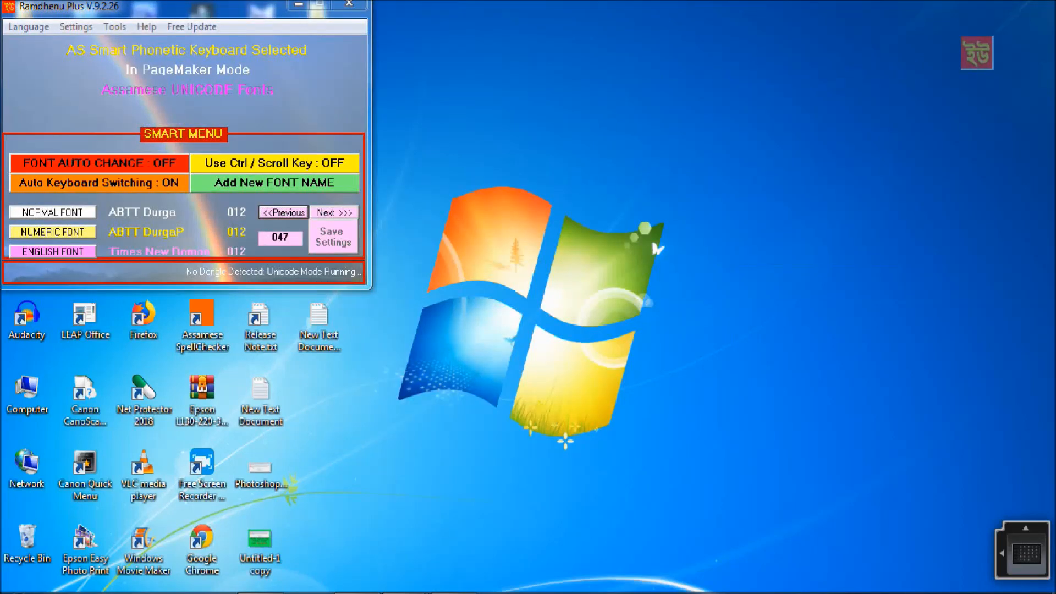
click(299, 4)
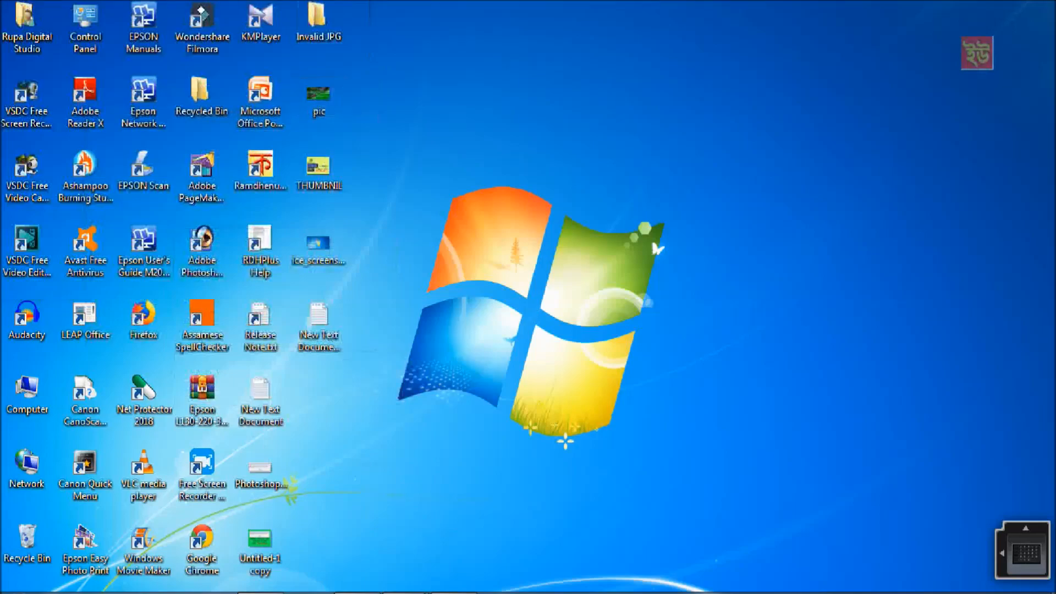
key(alt+Tab)
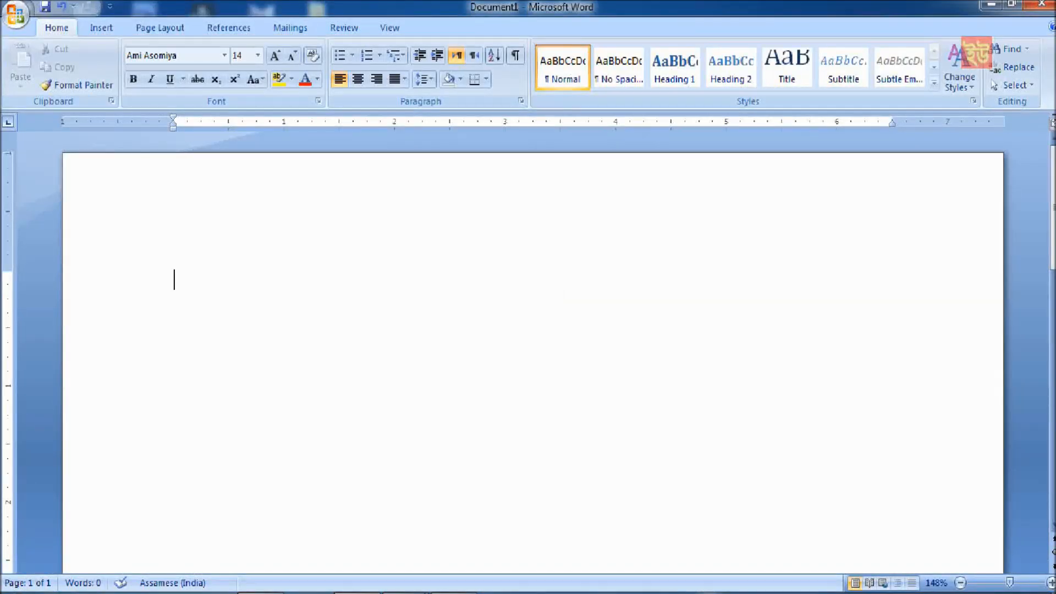
Step: Select the Assamese/Bengali Phonetic keyboard in Ramdhenu and set the document font to Ami Asomiya
click(976, 52)
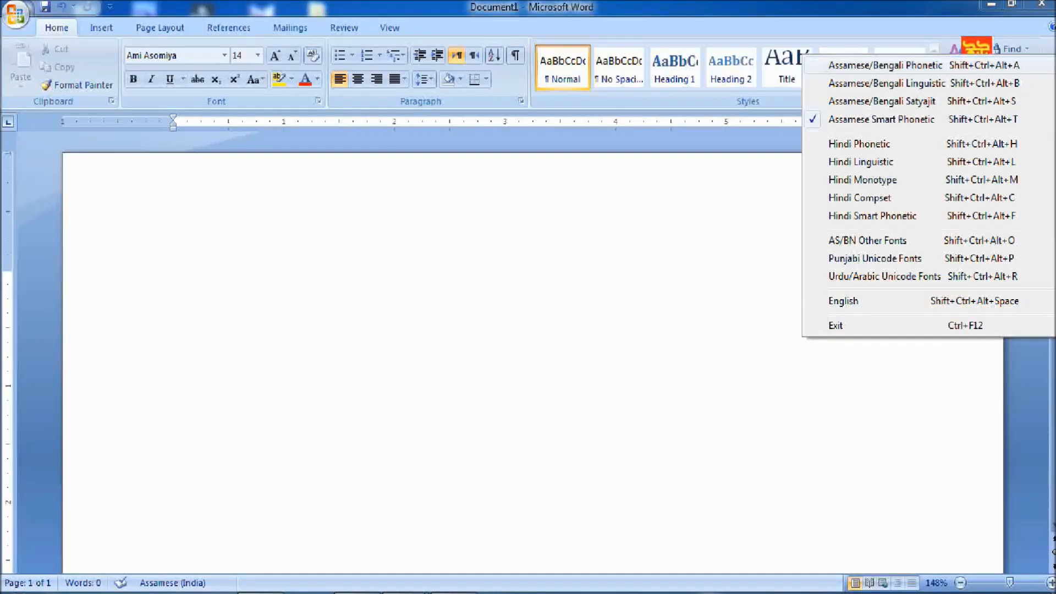
click(884, 65)
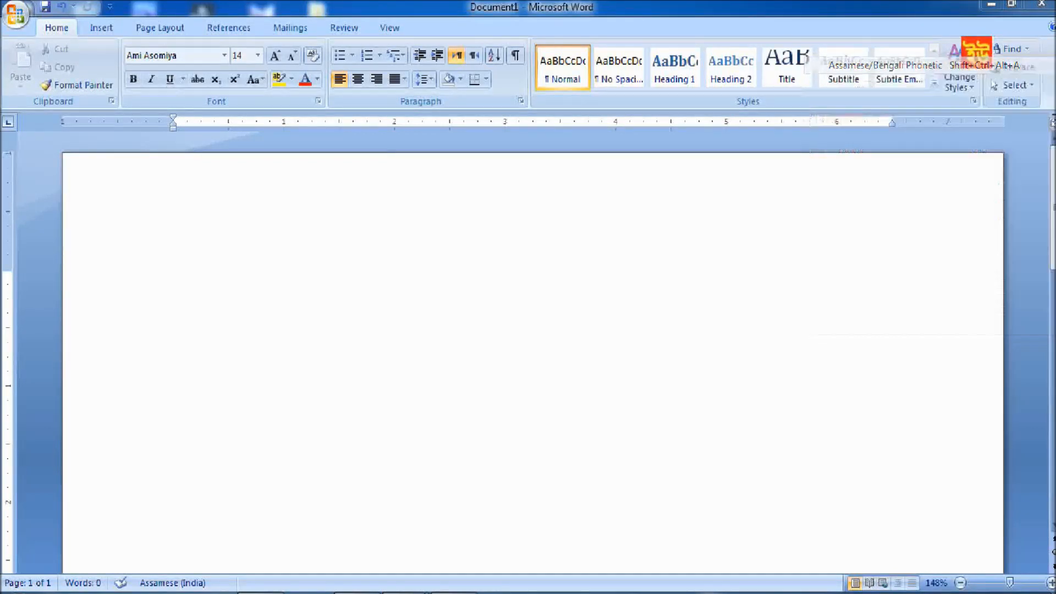
text(্)
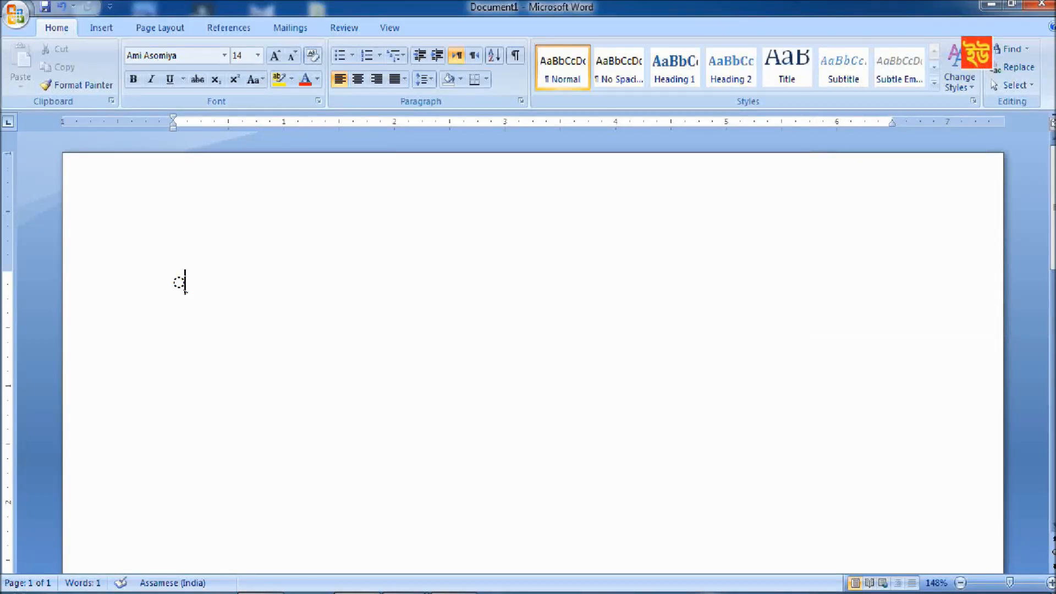
key(BackSpace)
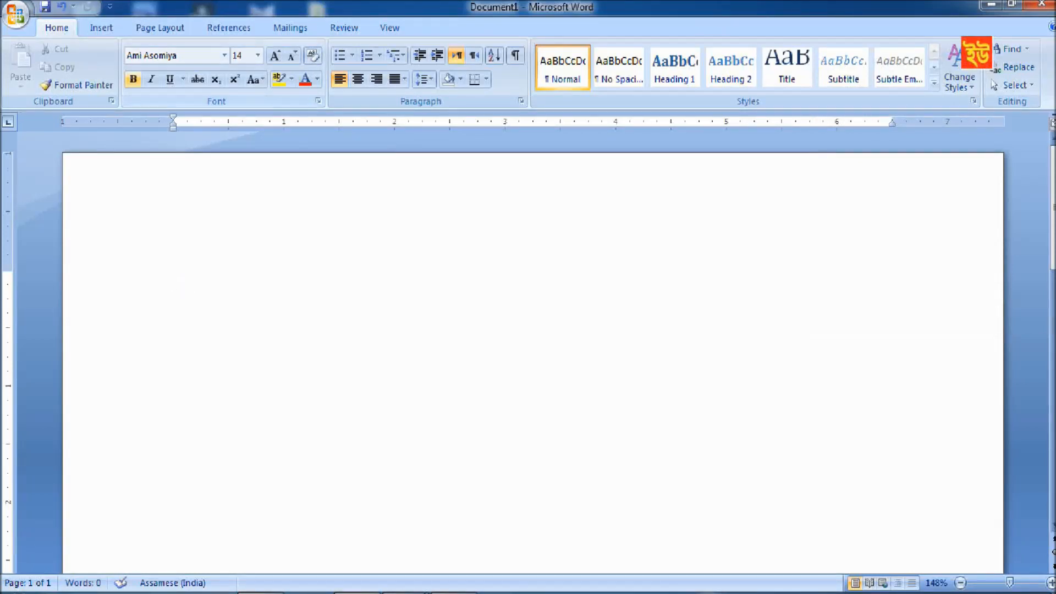
click(224, 55)
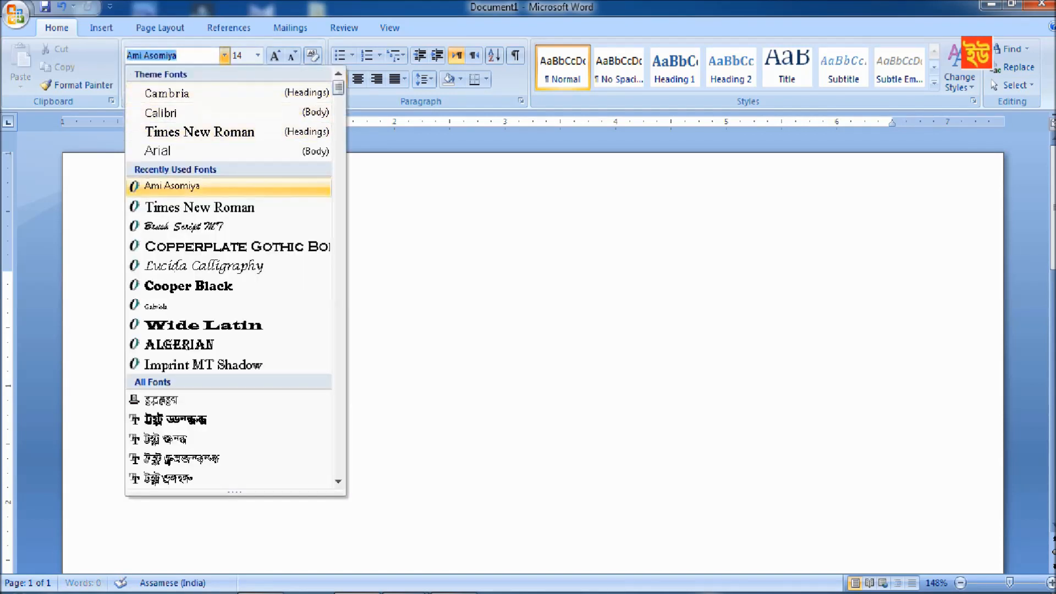
click(228, 186)
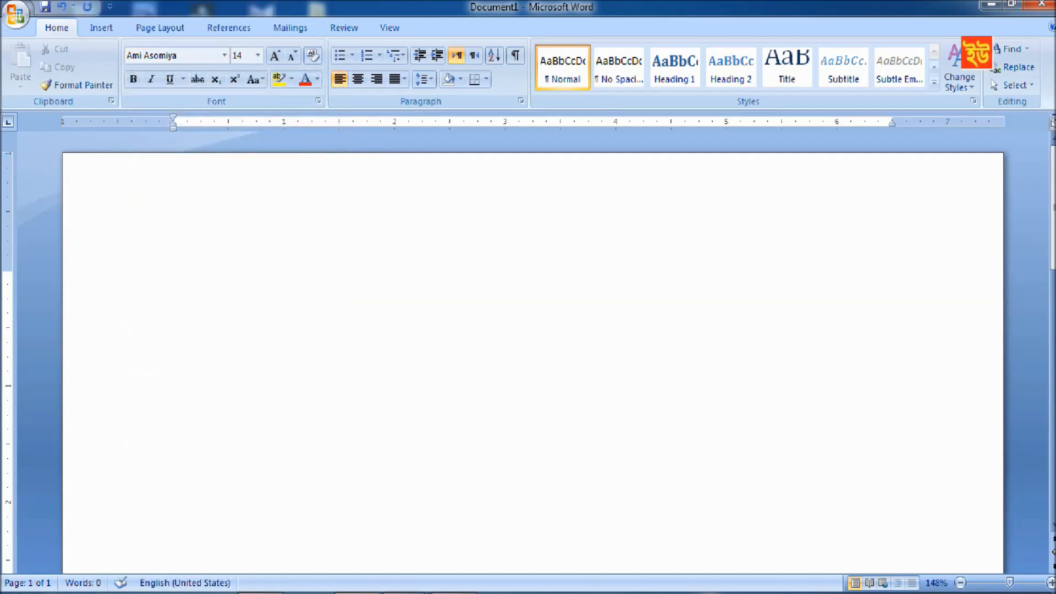
Step: Enter the Assamese text "নমস্কাৰ বন্ধু সকল, মোৰ চেনেলটোলৈ আপোনাক স্বাগতম জনাইছোঁ। মই আজি" in the document
text(নমস্কাৰ)
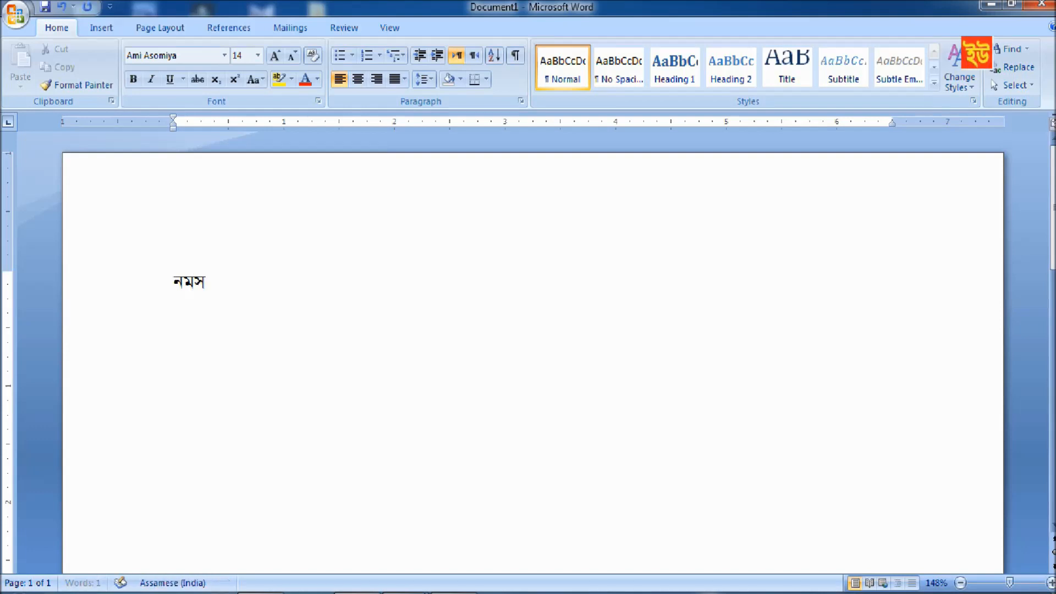
text( বন্ধু সক)
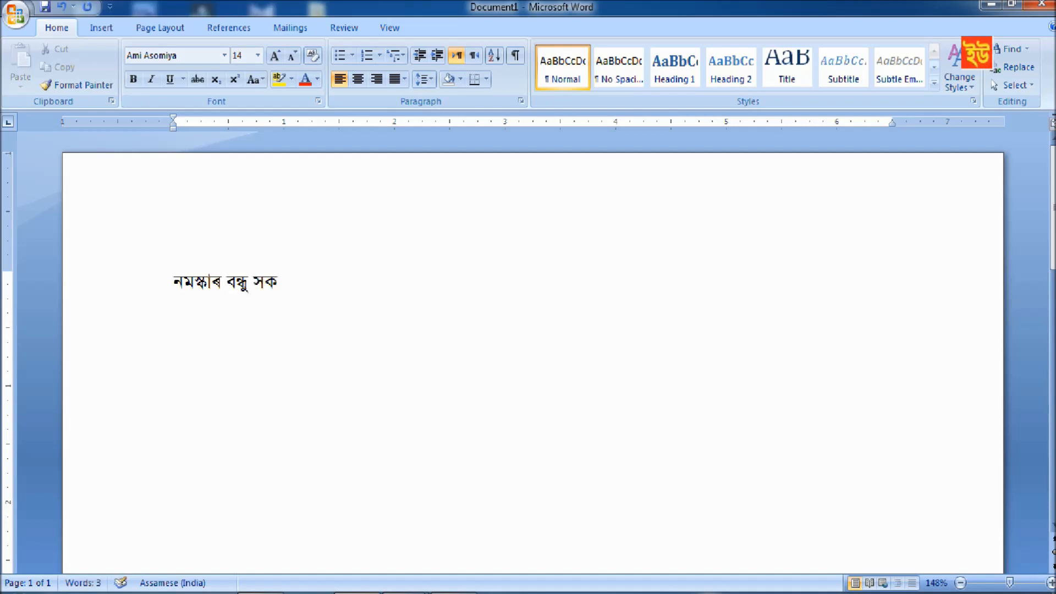
text(ল, মোৰ চেনেলটোলৈ)
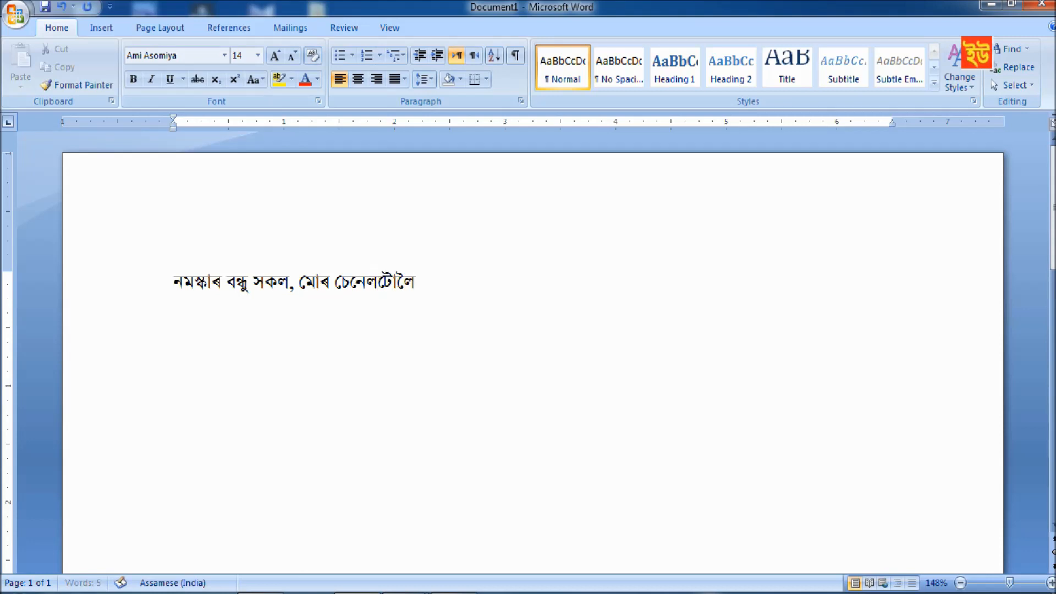
text( আপোনাক )
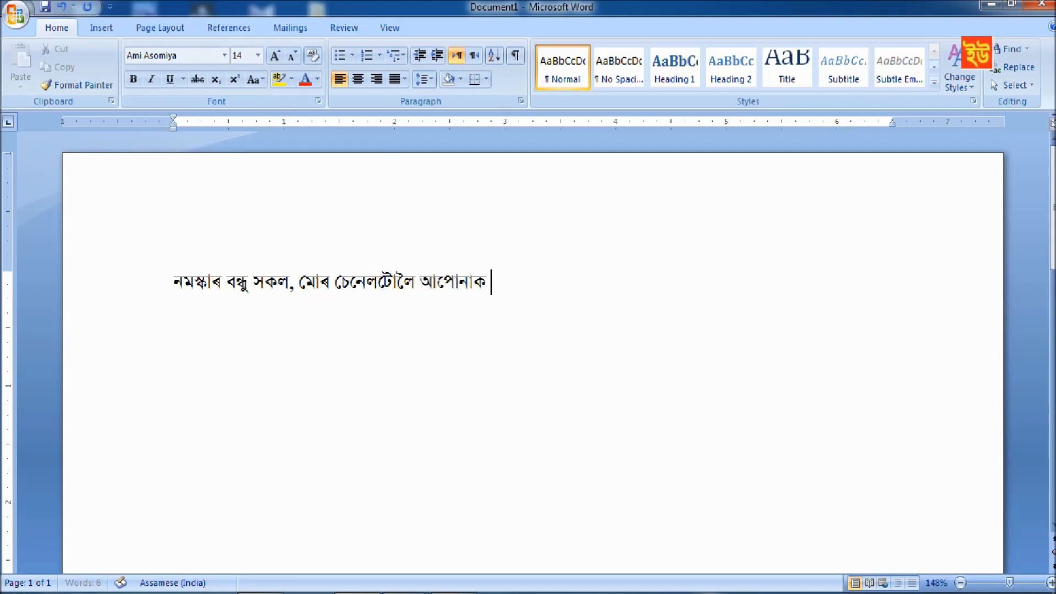
text(স্বাগতম জনাই)
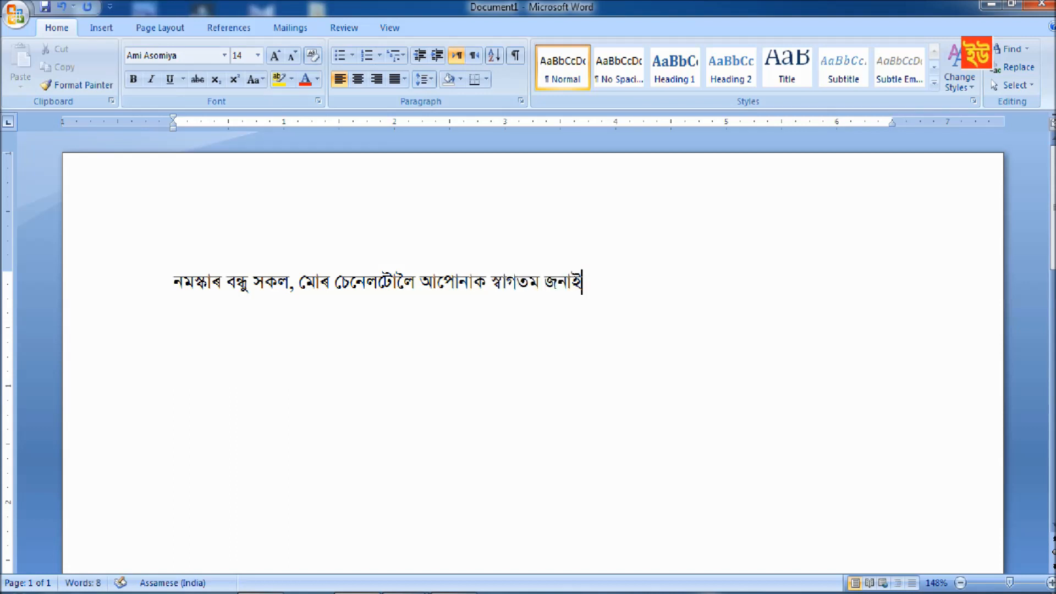
text(ছোঁ। মই )
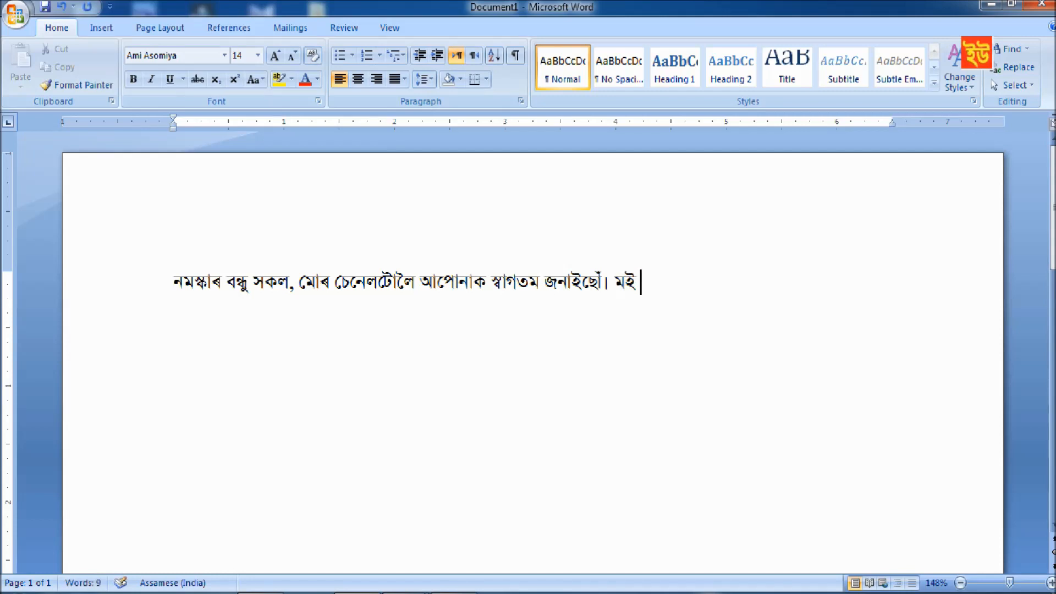
text(আজি দ)
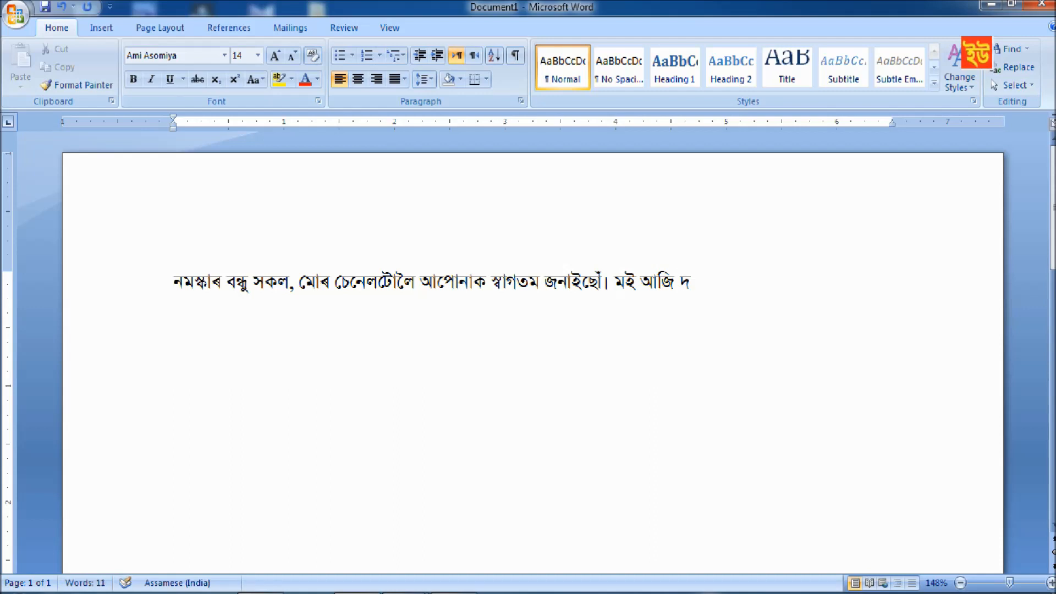
key(BackSpace)
Step: Switch the Ramdhenu keyboard to English and add the word "Practically" after the Assamese text
click(976, 53)
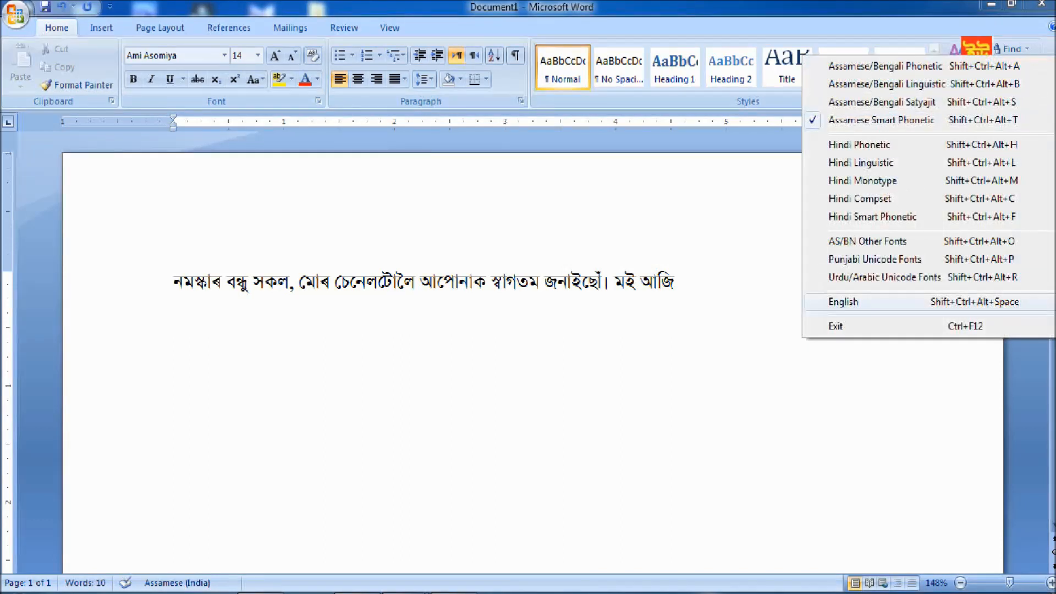
click(841, 301)
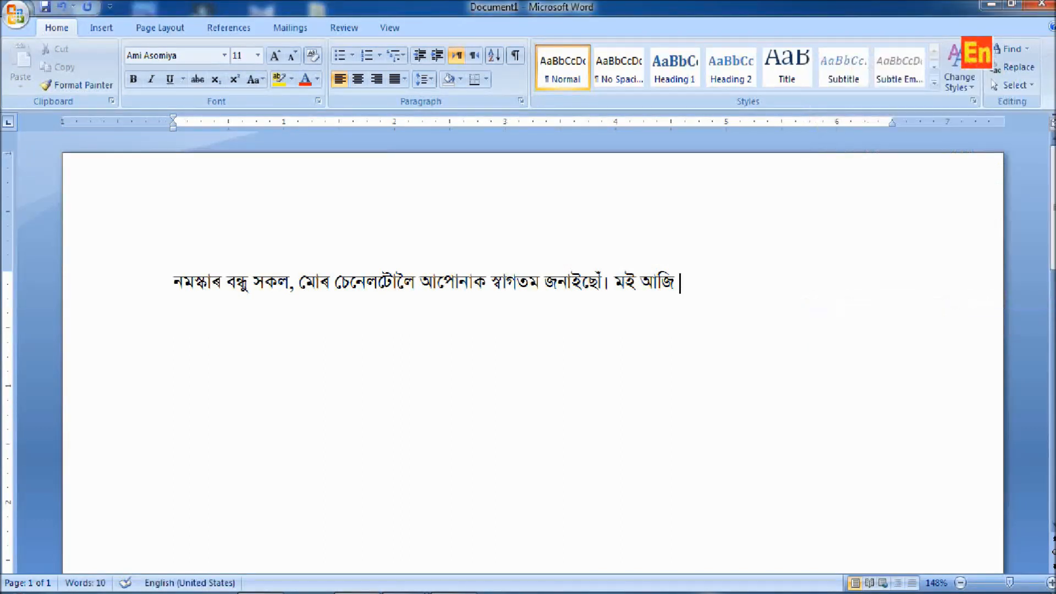
text(Prac)
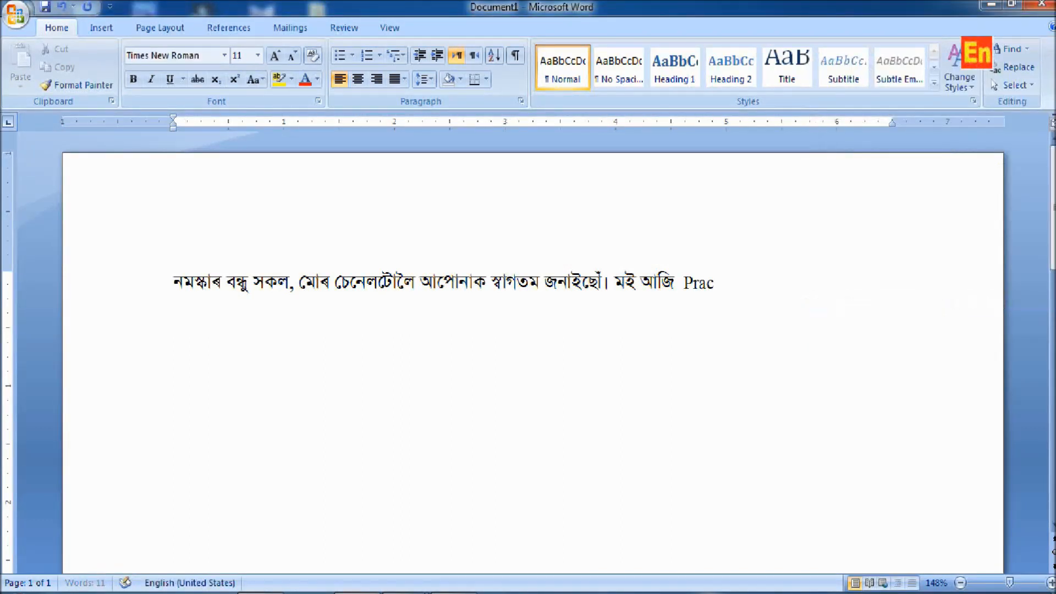
text(tically)
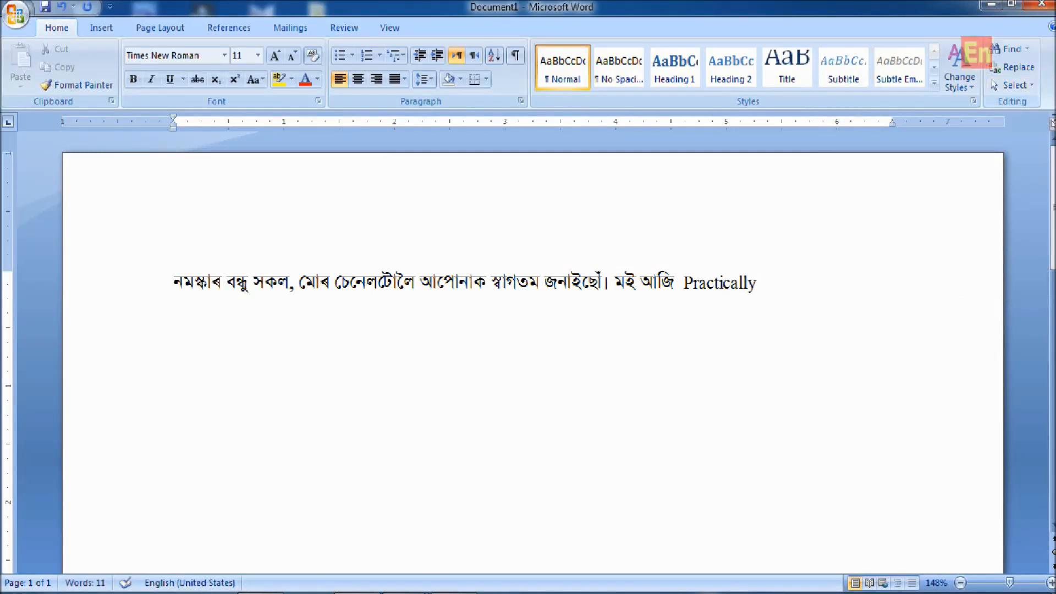
Step: Return to the Assamese/Bengali Phonetic keyboard with the Ami Asomiya font and continue the sentence with "দেখুওৱাই আছো কেনেকৈ"
click(976, 58)
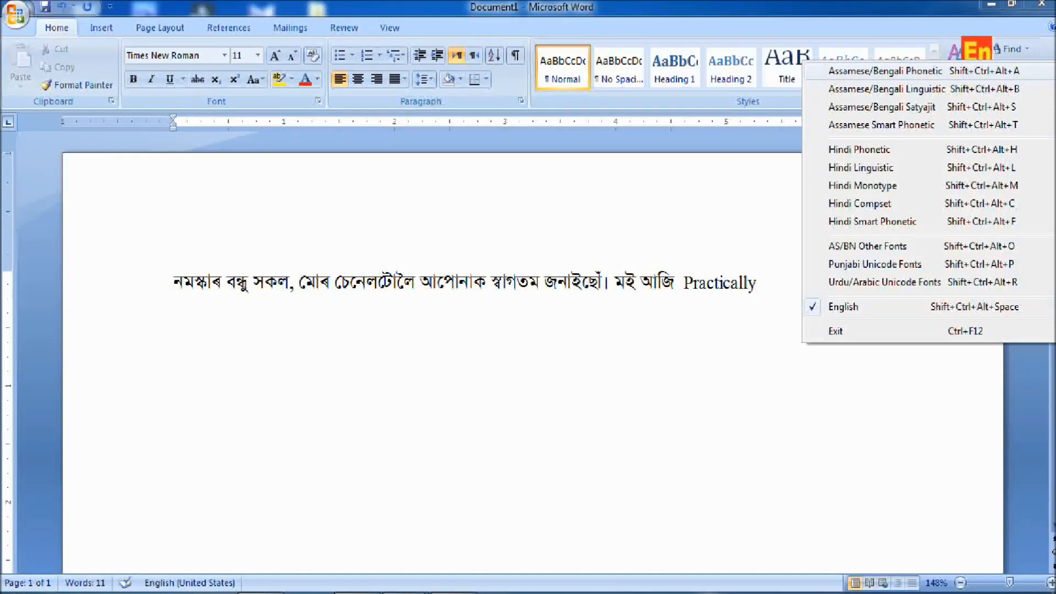
click(884, 71)
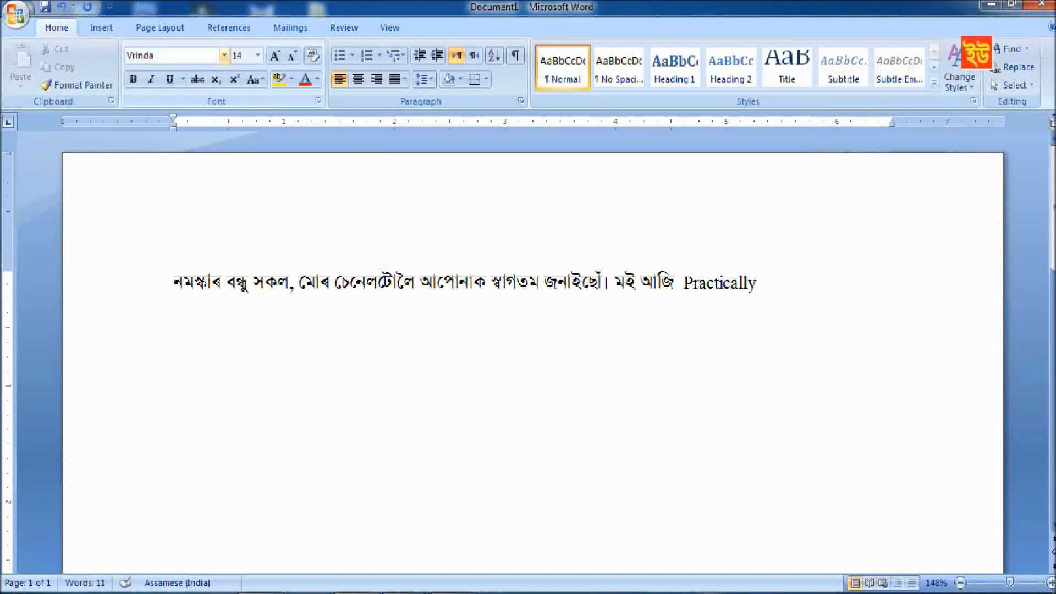
click(224, 55)
click(181, 186)
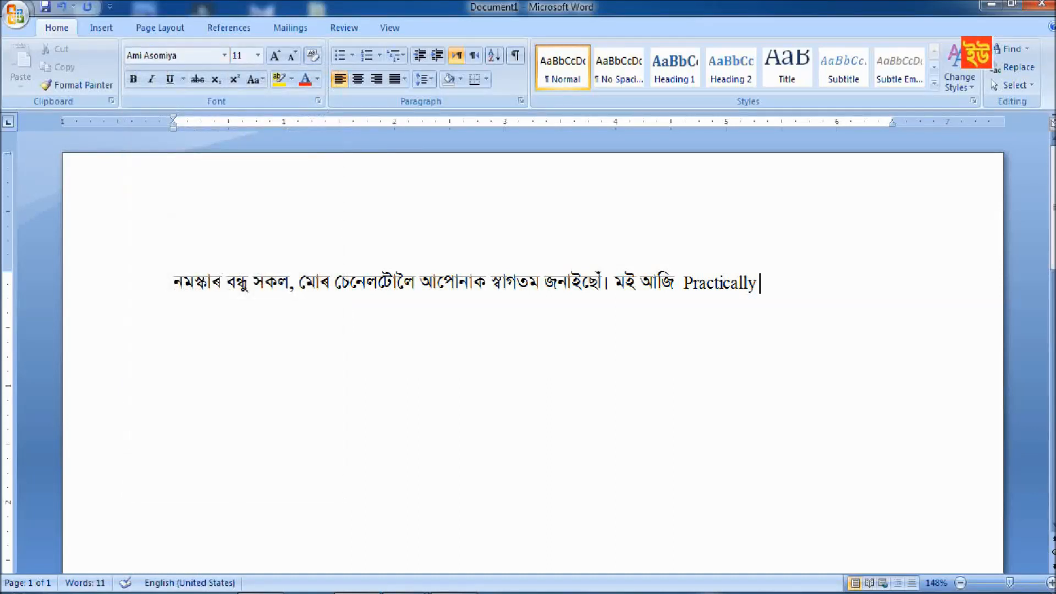
text(দেখু)
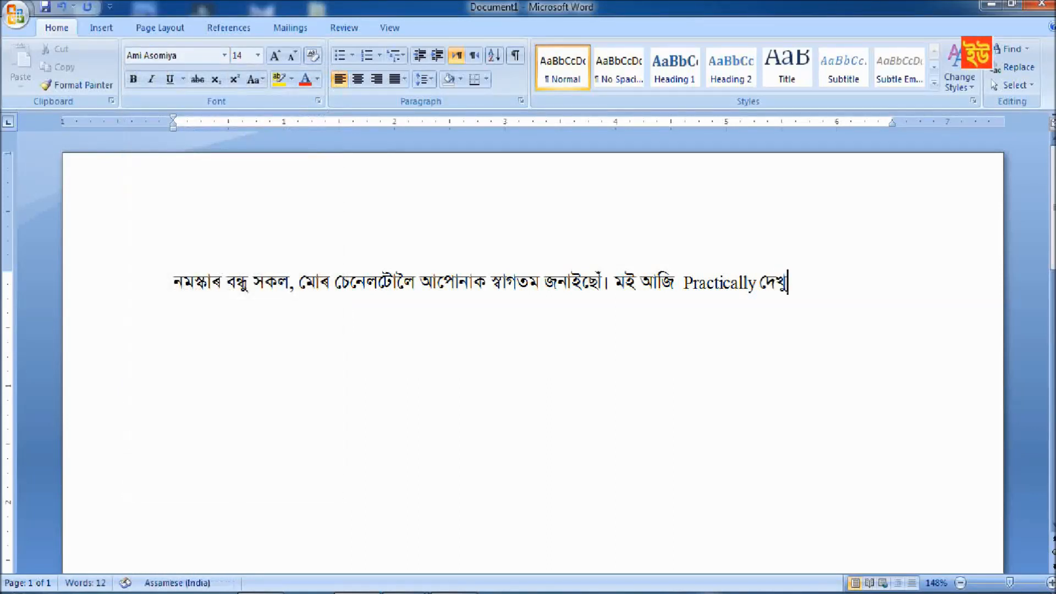
text(ওৱাই আছো)
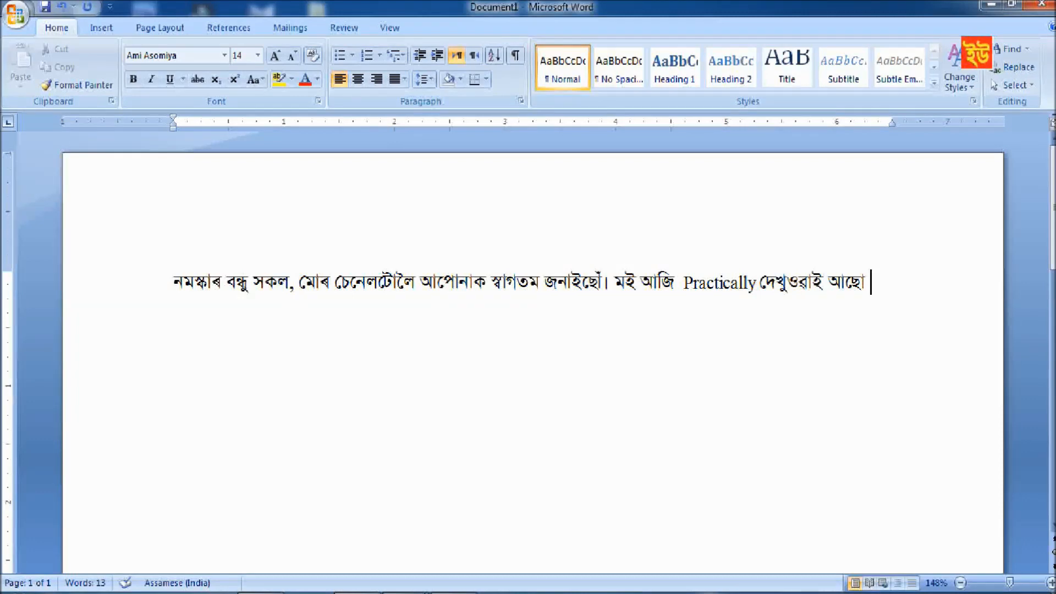
text( কেনেকৈ)
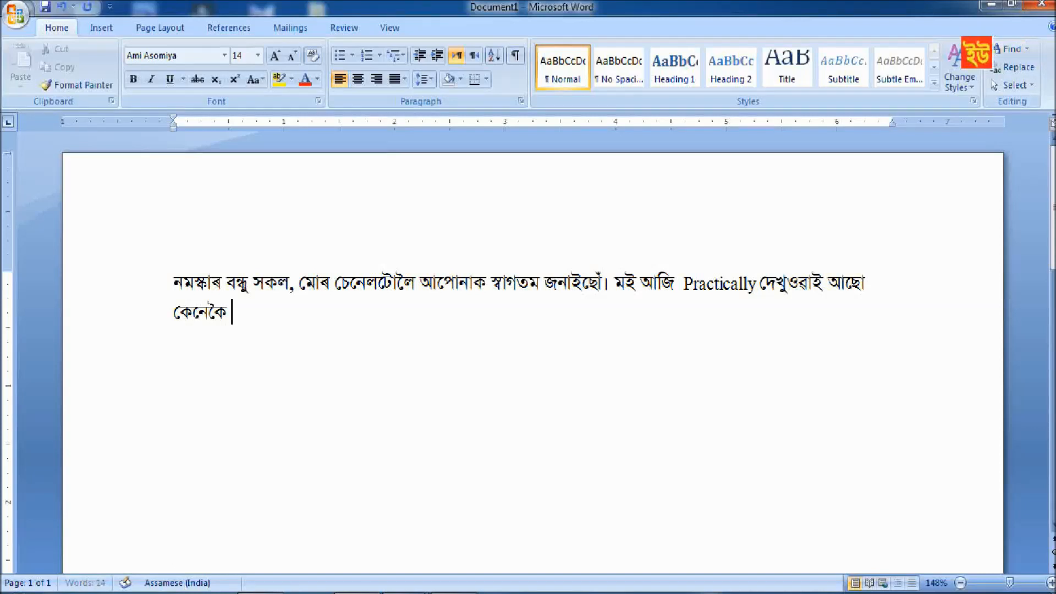
Step: Switch the keyboard to English and add "without dongle" at the end of the sentence
click(976, 48)
click(941, 291)
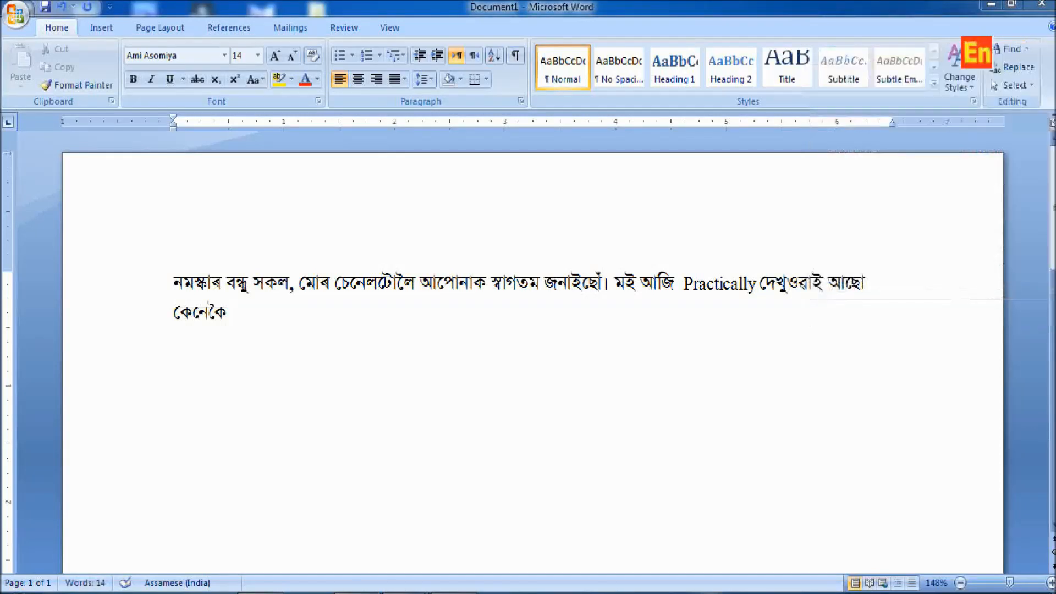
text(with)
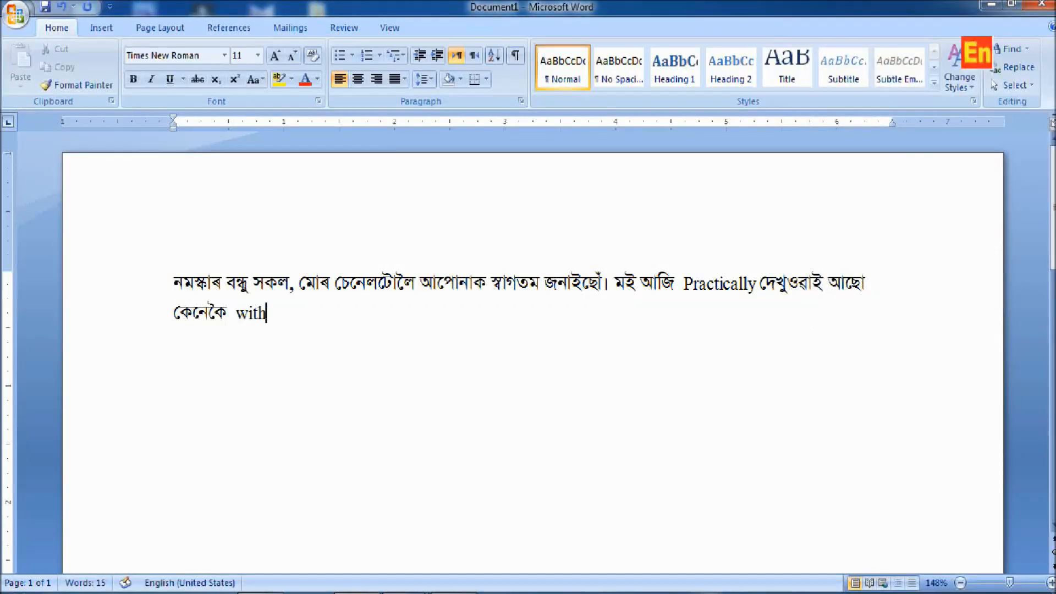
text(out dong)
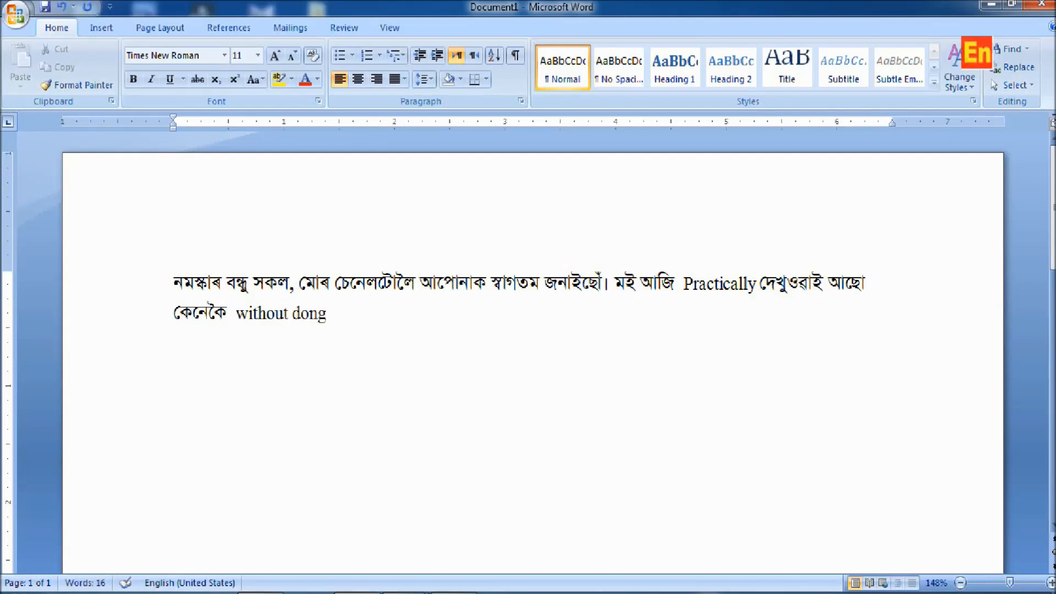
key(BackSpace)
text(gle)
right_click(976, 54)
key(ctrl+alt+shift+a)
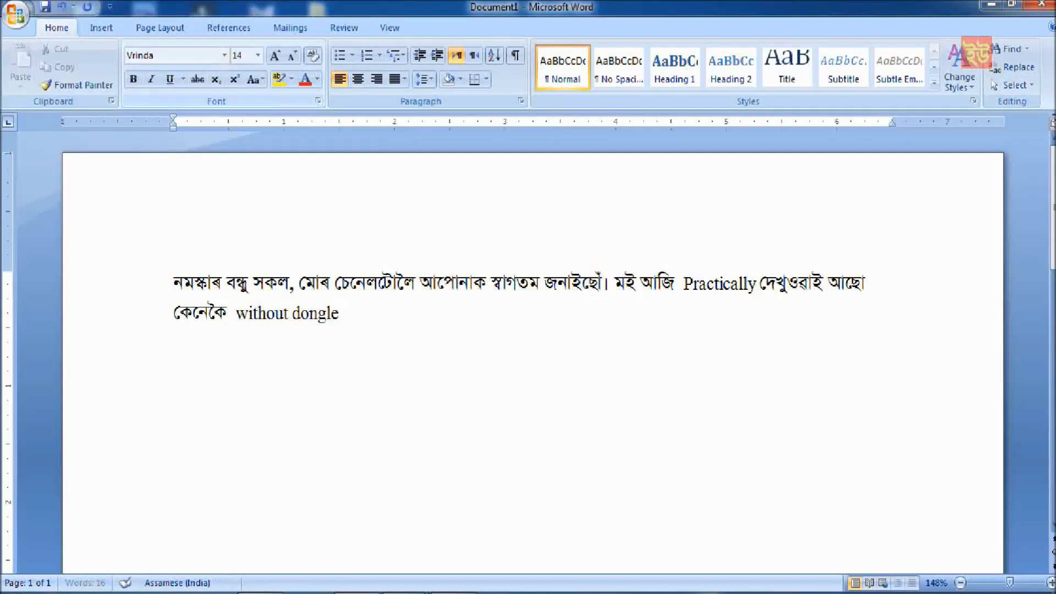
click(224, 55)
click(172, 185)
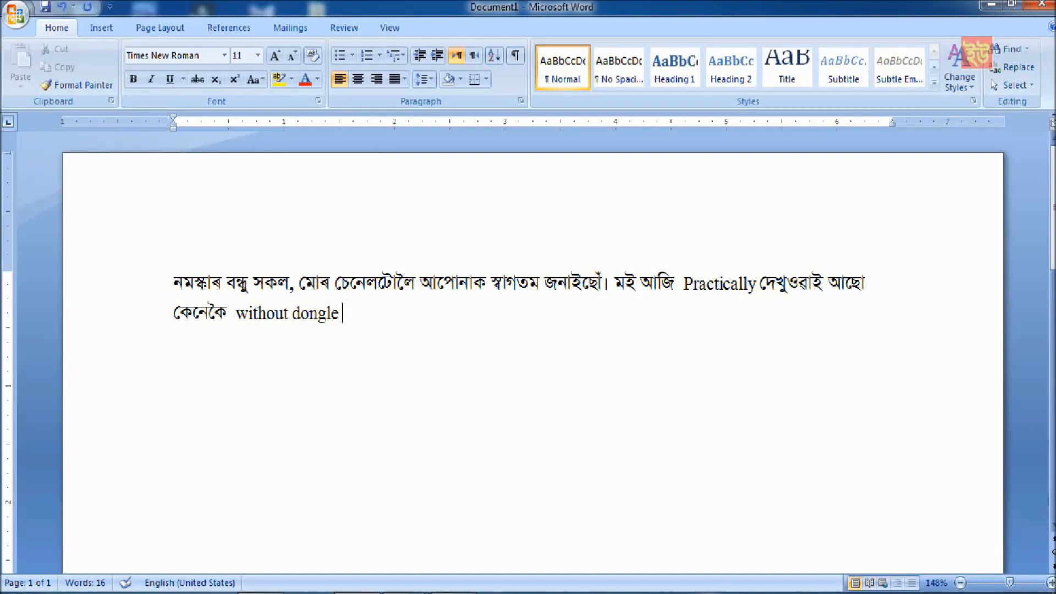
Step: Switch the Ramdhenu keyboard back to English and add "Microsoft word" after "without dongle"
right_click(976, 55)
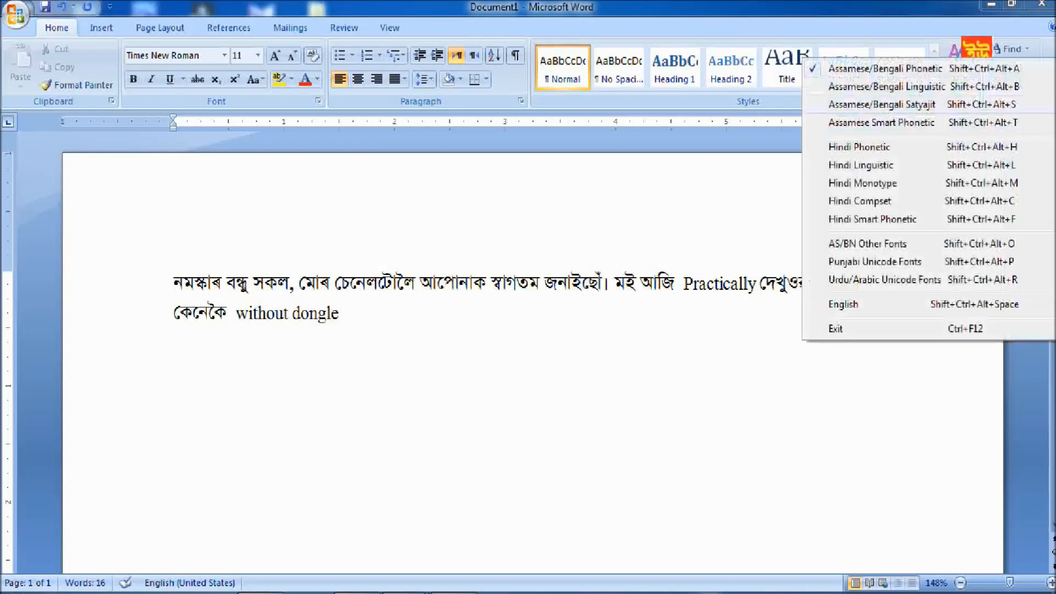
click(843, 304)
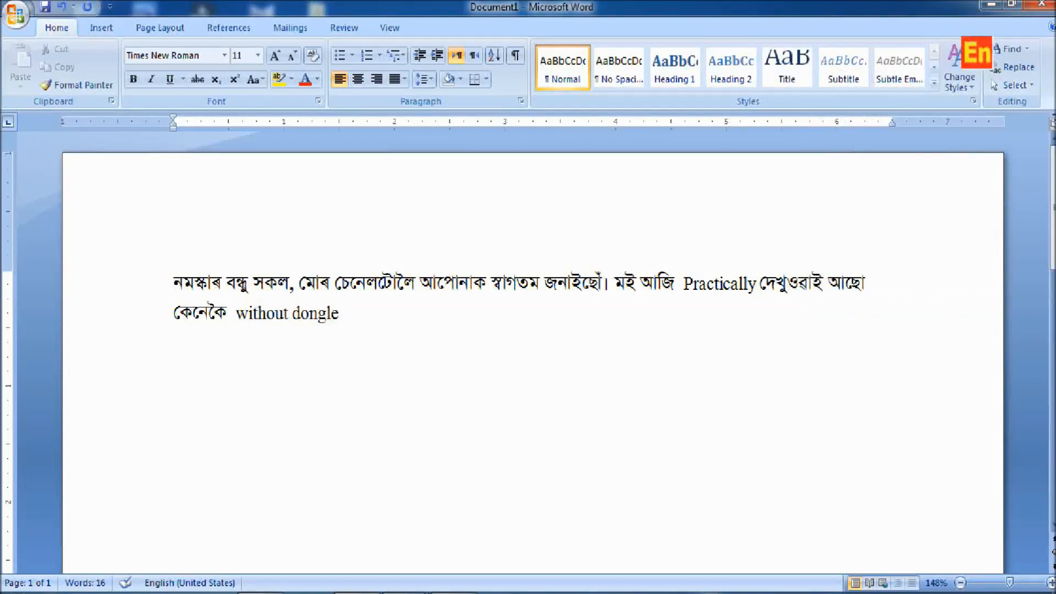
text(mic)
text(rosof)
text(t word and)
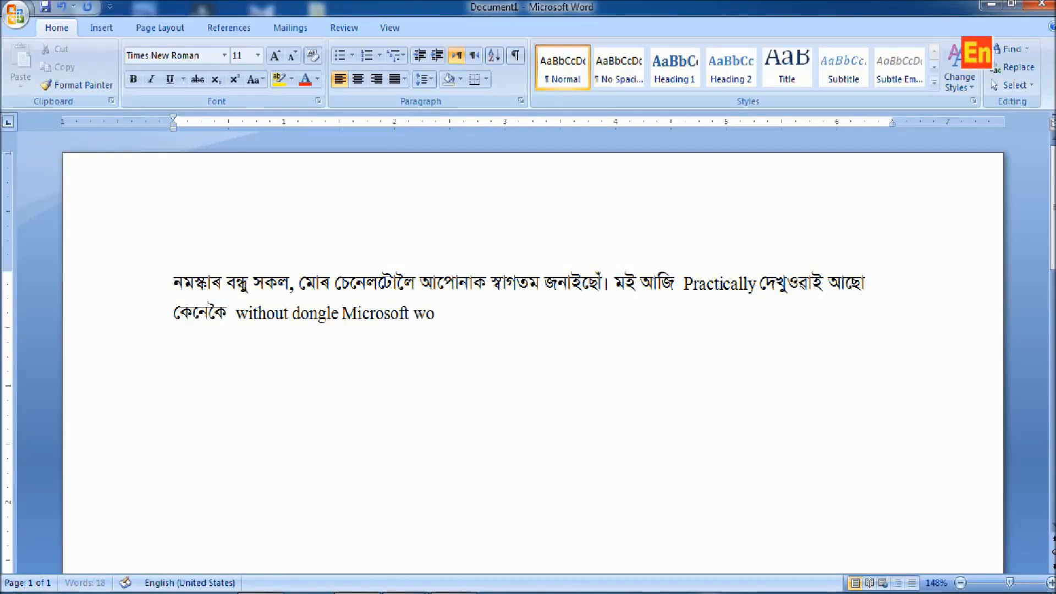
key(BackSpace)
key(BackSpace)
key(BackSpace)
Step: Switch the Ramdhenu keyboard to Assamese/Bengali Phonetic and choose the Ami Asomiya font
click(976, 53)
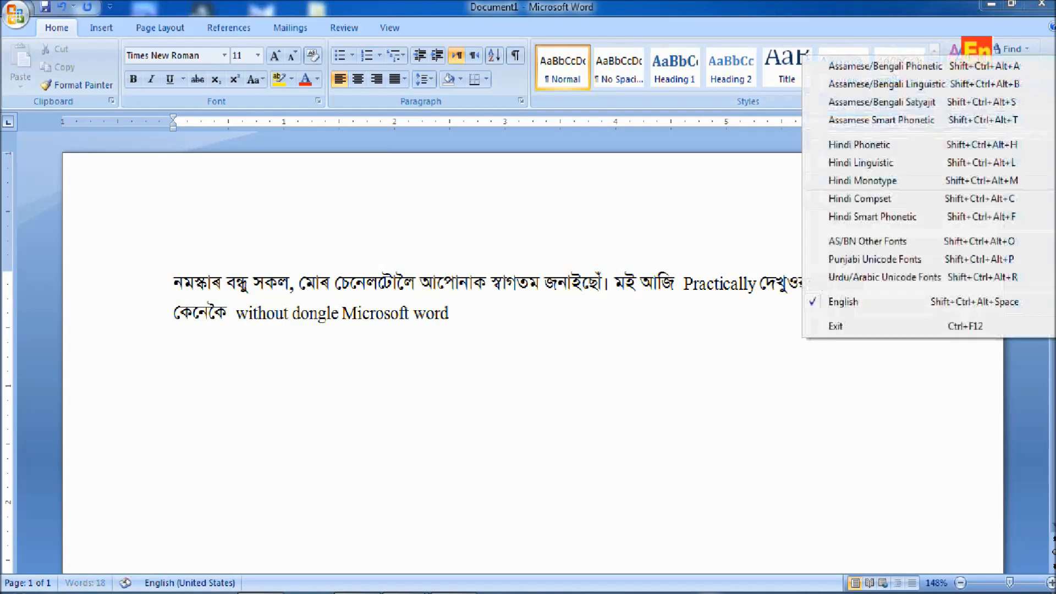
click(892, 68)
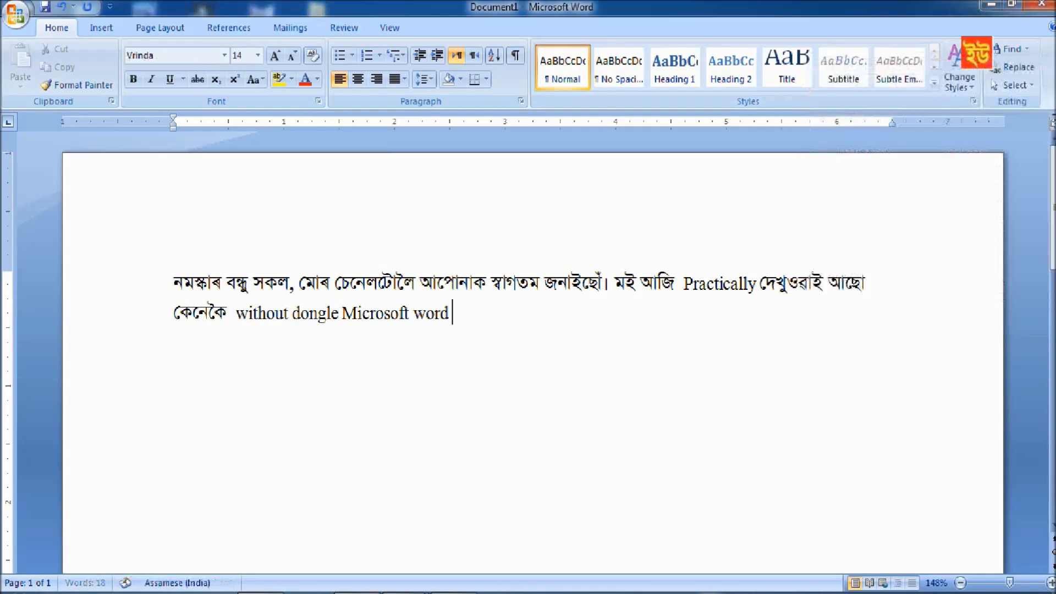
click(224, 56)
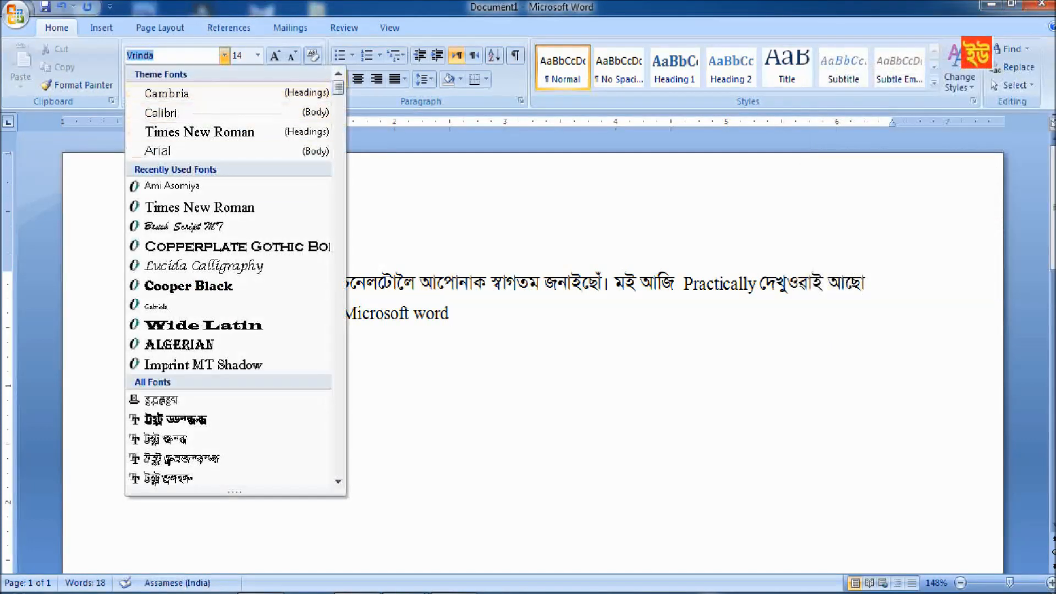
click(165, 187)
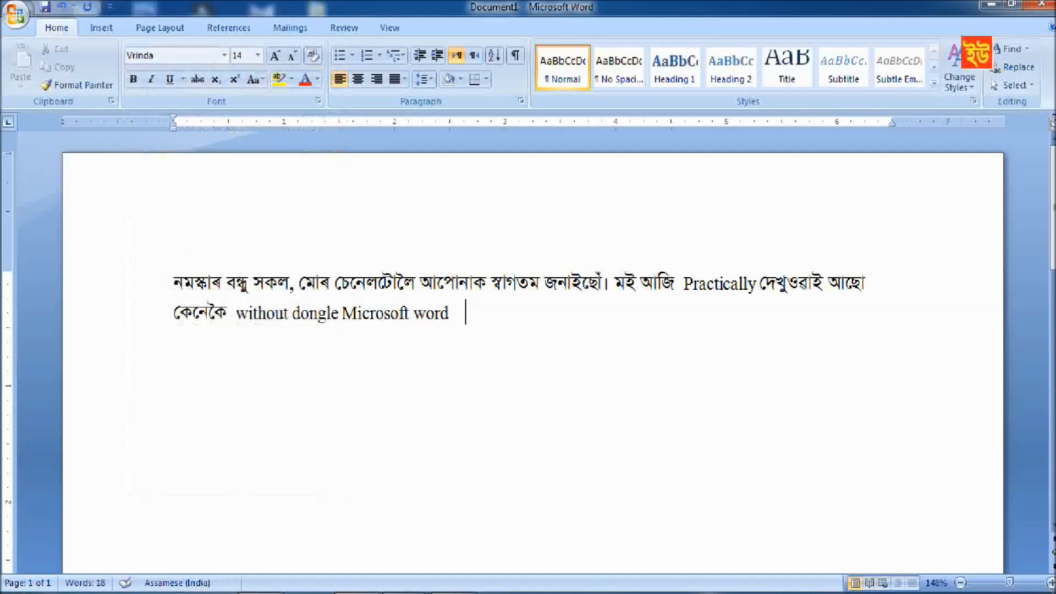
text(আৰু)
key(BackSpace)
key(BackSpace)
key(BackSpace)
key(BackSpace)
key(BackSpace)
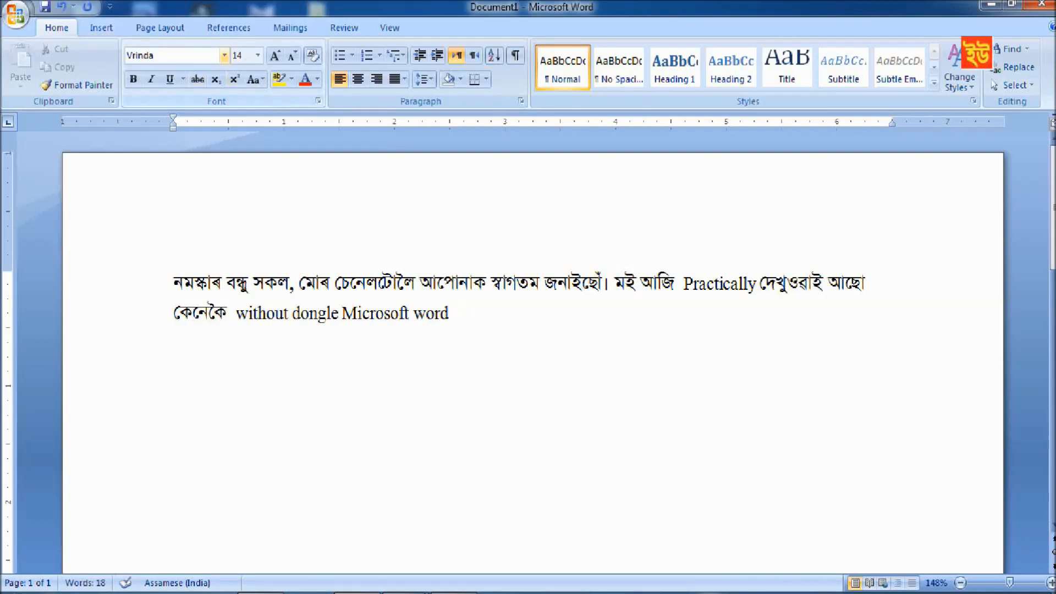
Step: Apply the Ami Asomiya font again and add "আৰু" after "Microsoft word"
click(224, 55)
click(172, 185)
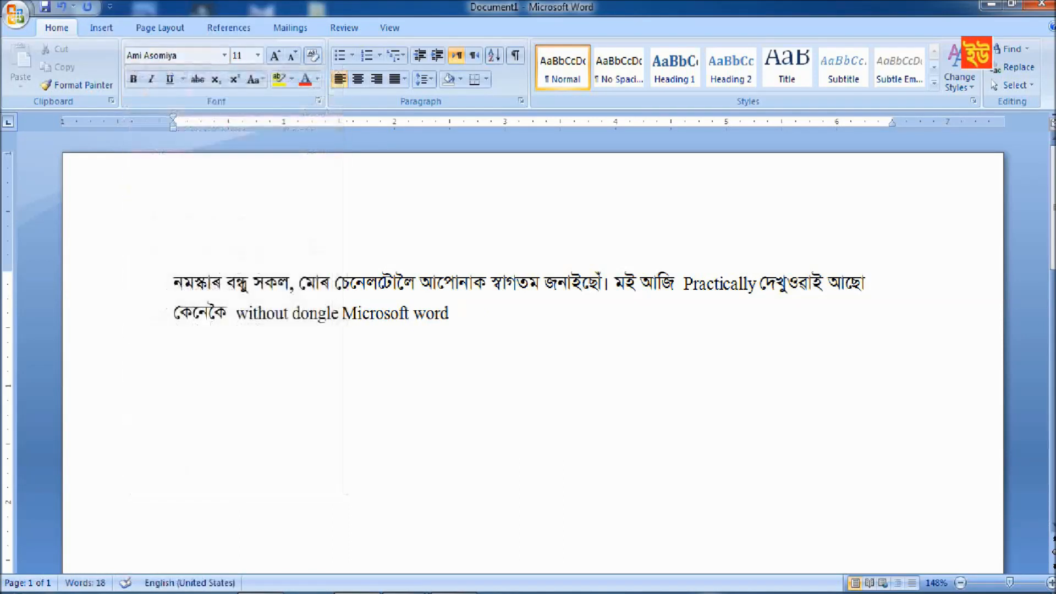
key(alt+shift)
text(আৰু)
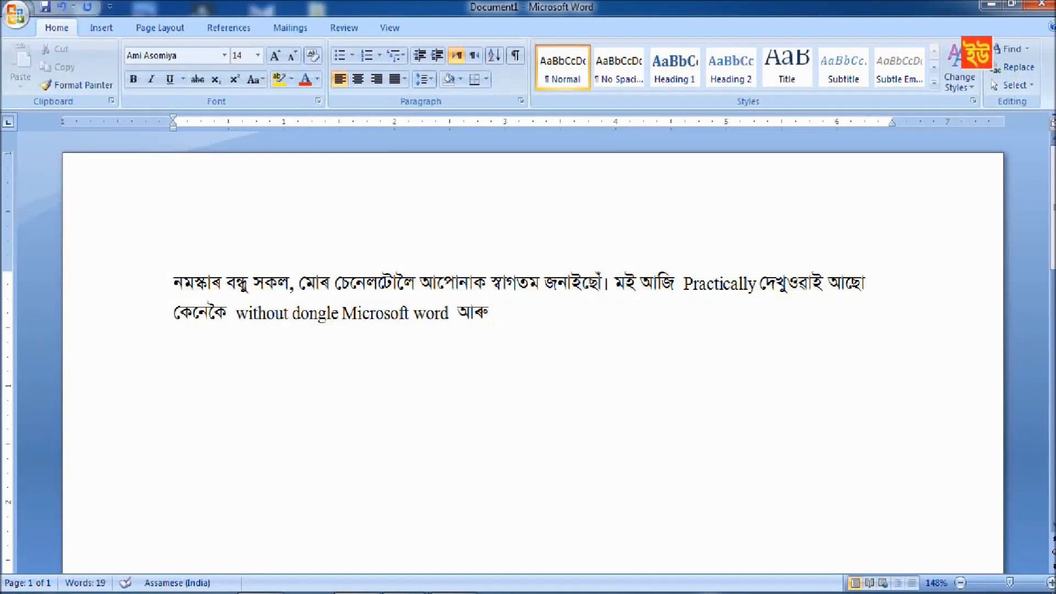
Step: Switch the keyboard to English and add "Microsoft Excel" after "আৰু"
click(976, 54)
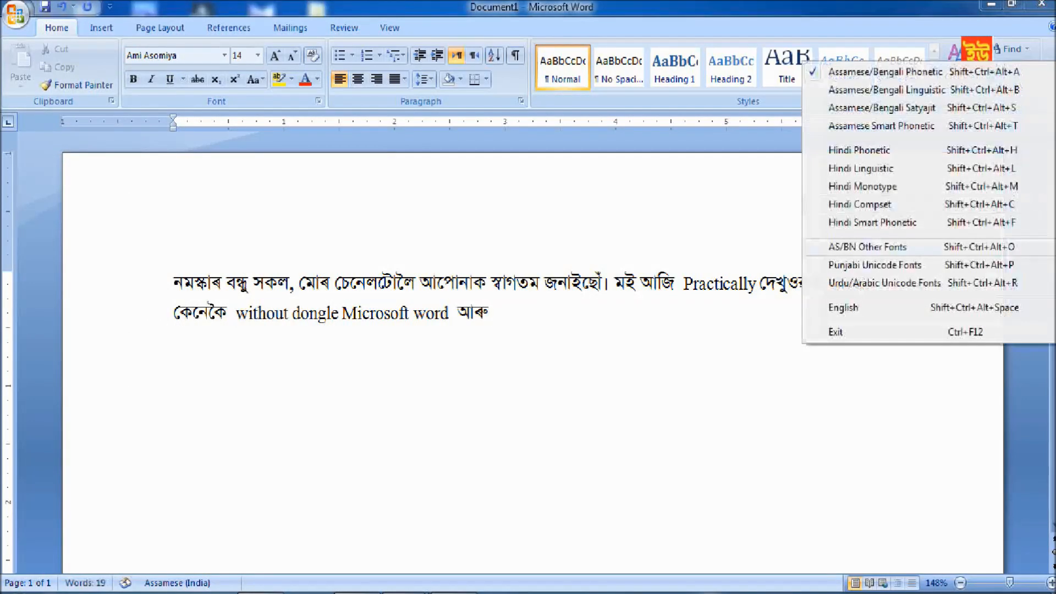
click(844, 307)
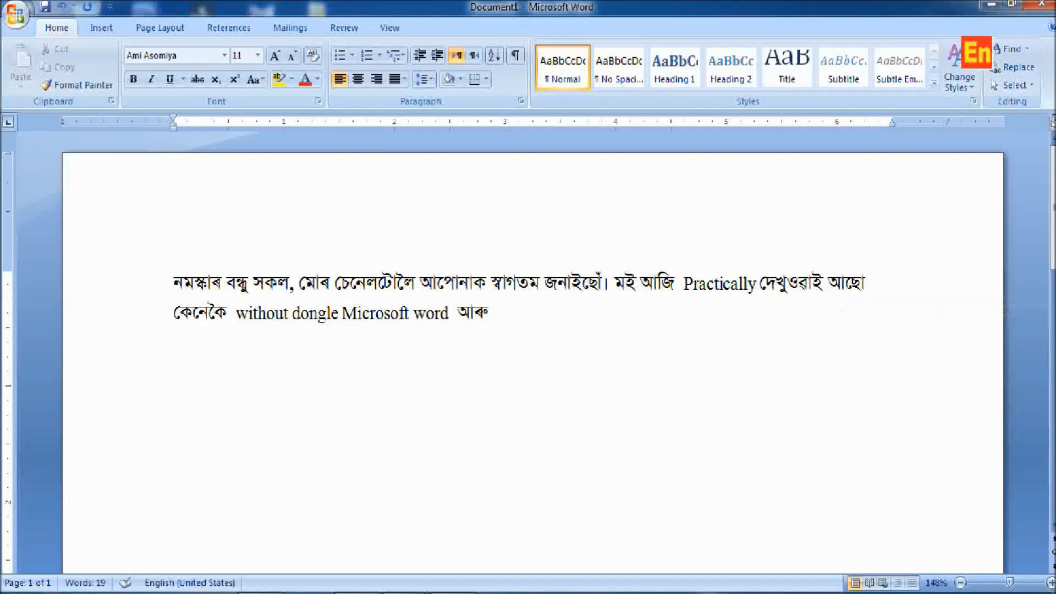
text(Mic)
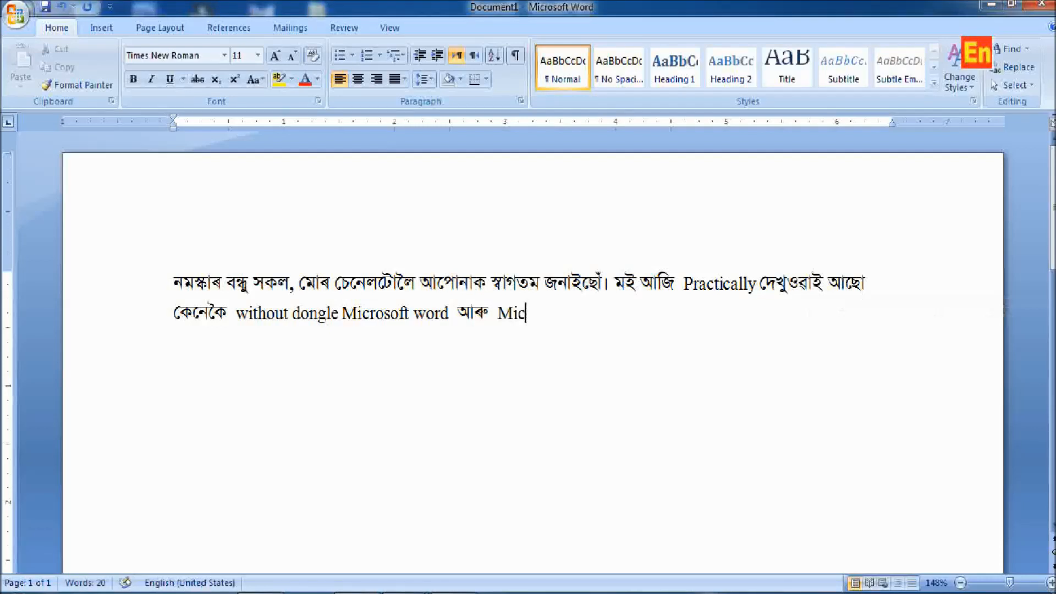
text(rosft)
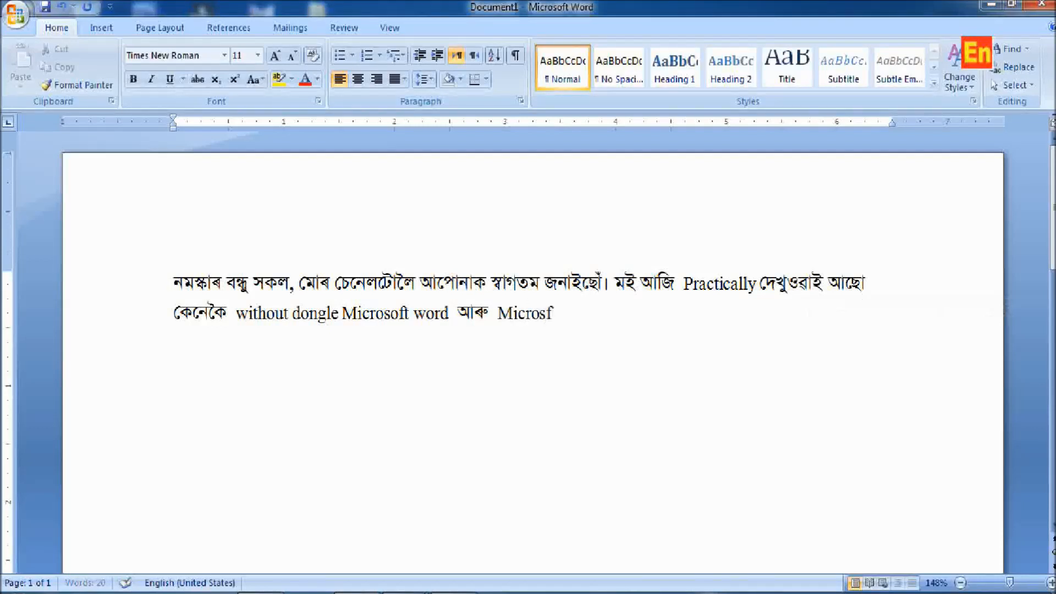
key(BackSpace)
key(BackSpace)
text(oft Excel)
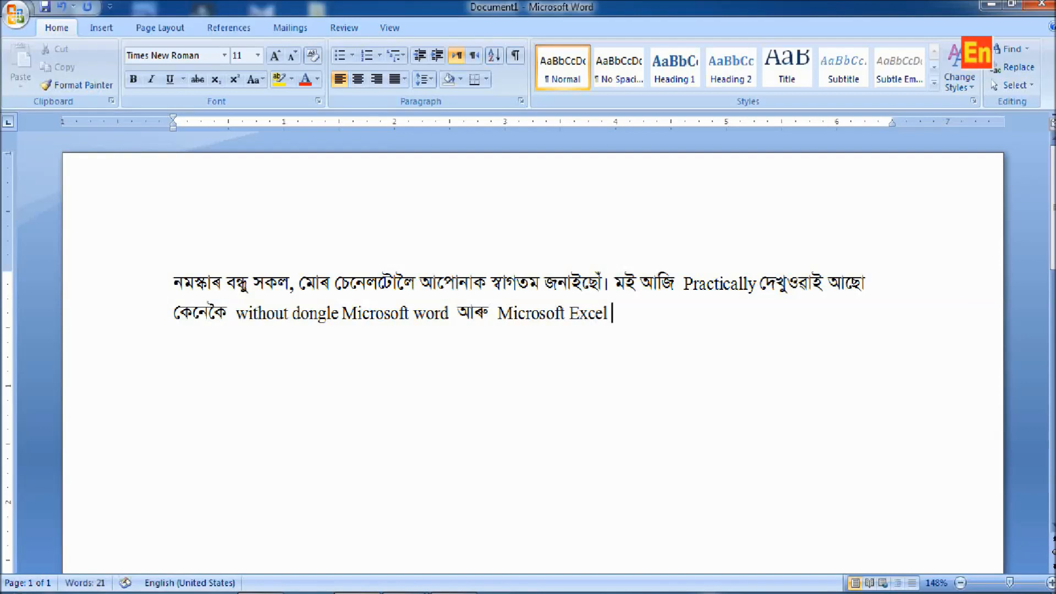
Step: Return to the Assamese/Bengali Phonetic keyboard with the Ami Asomiya font and finish the sentence with "ত অসমীয়া টাইপিং কৰিব পাৰোঁ।"
click(976, 53)
click(902, 61)
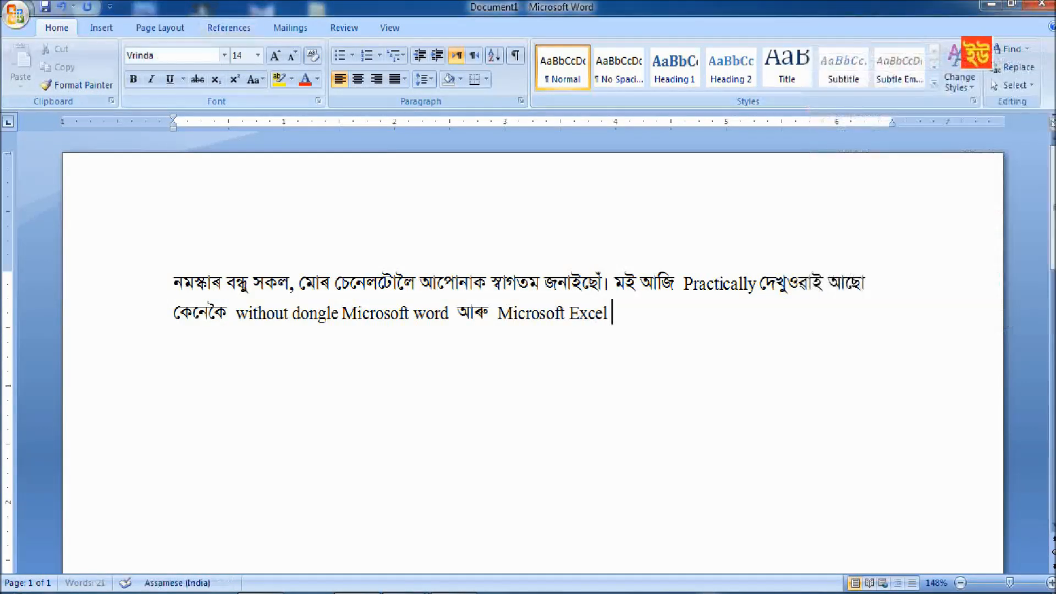
click(223, 55)
click(172, 186)
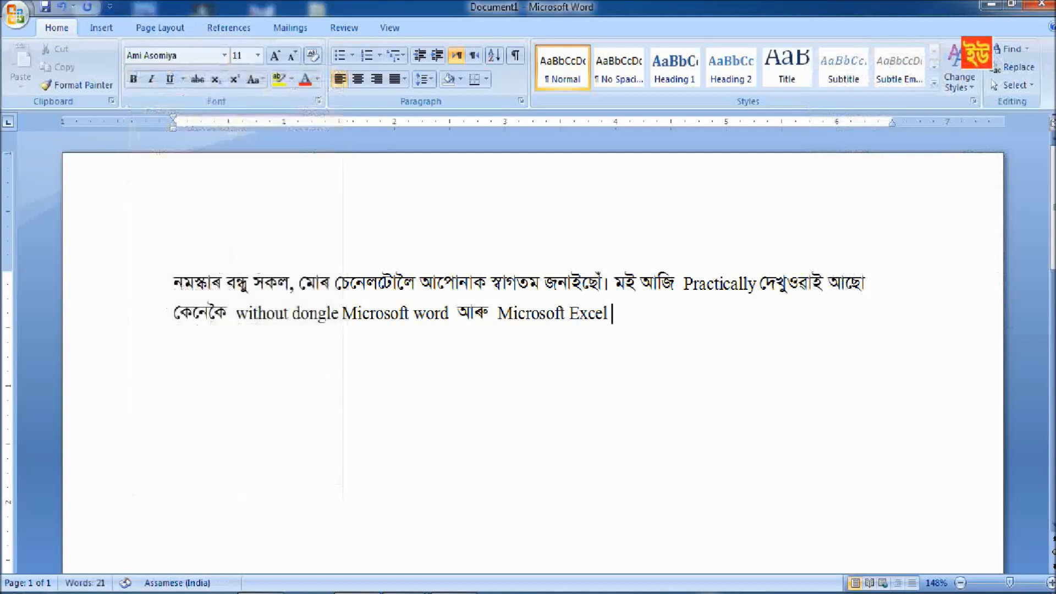
text(ত)
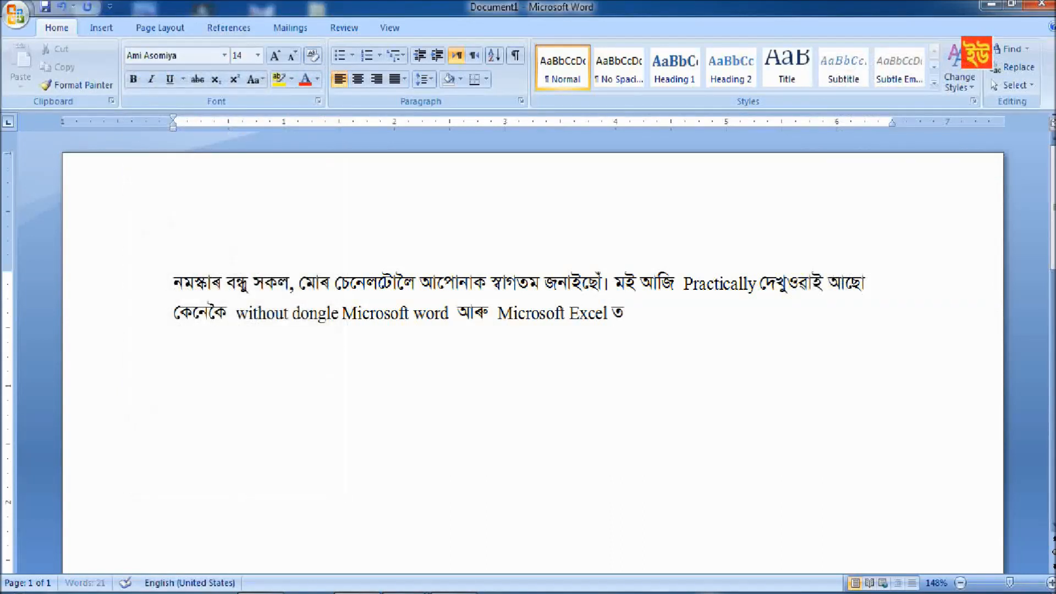
text( অসমীয়া)
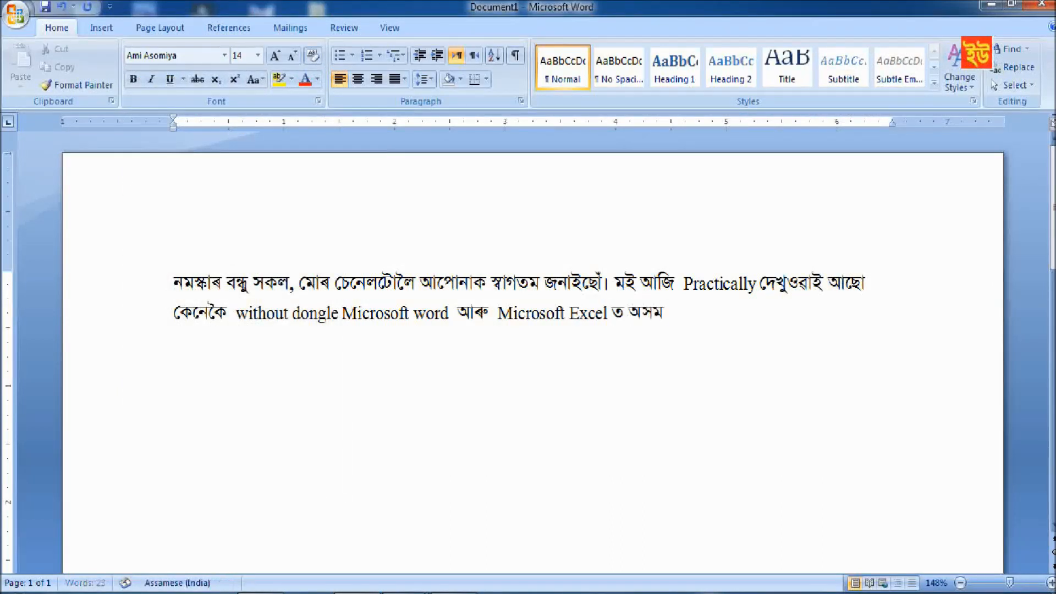
text( টাইপিং কৰিব পো)
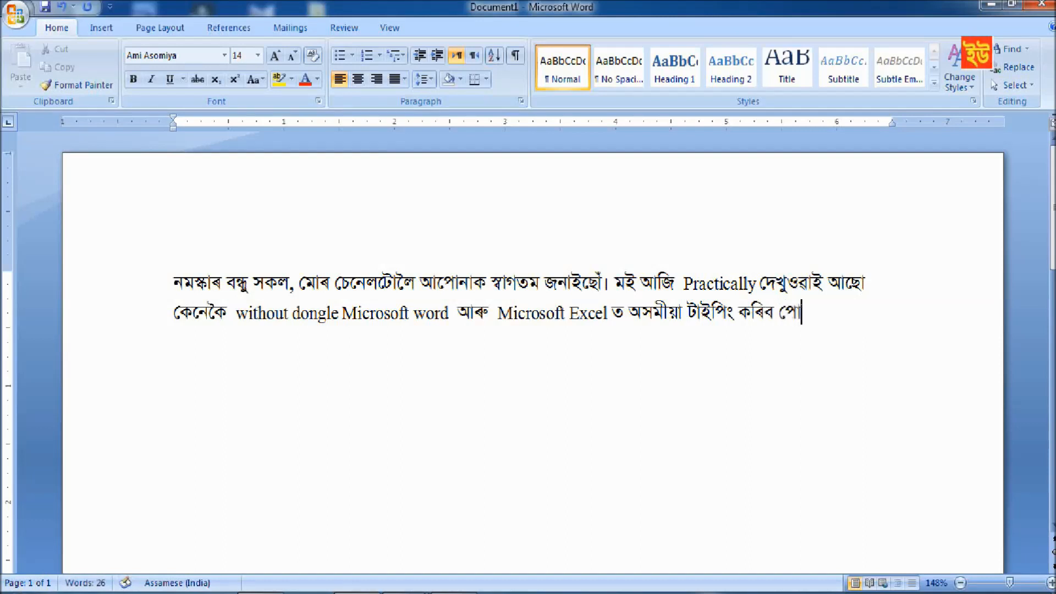
key(BackSpace)
text(াৰোঁ।)
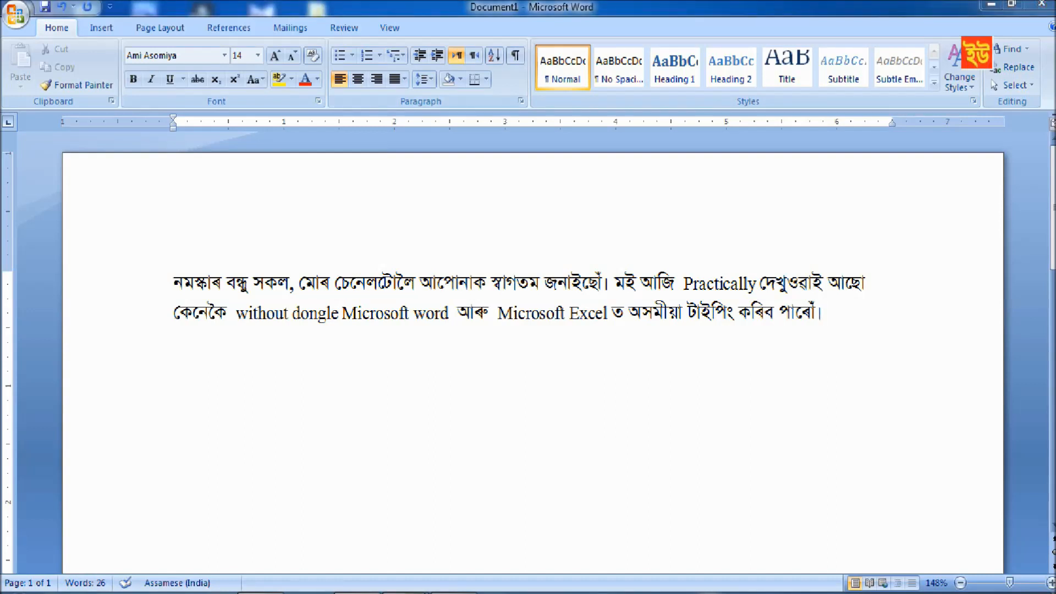
click(321, 522)
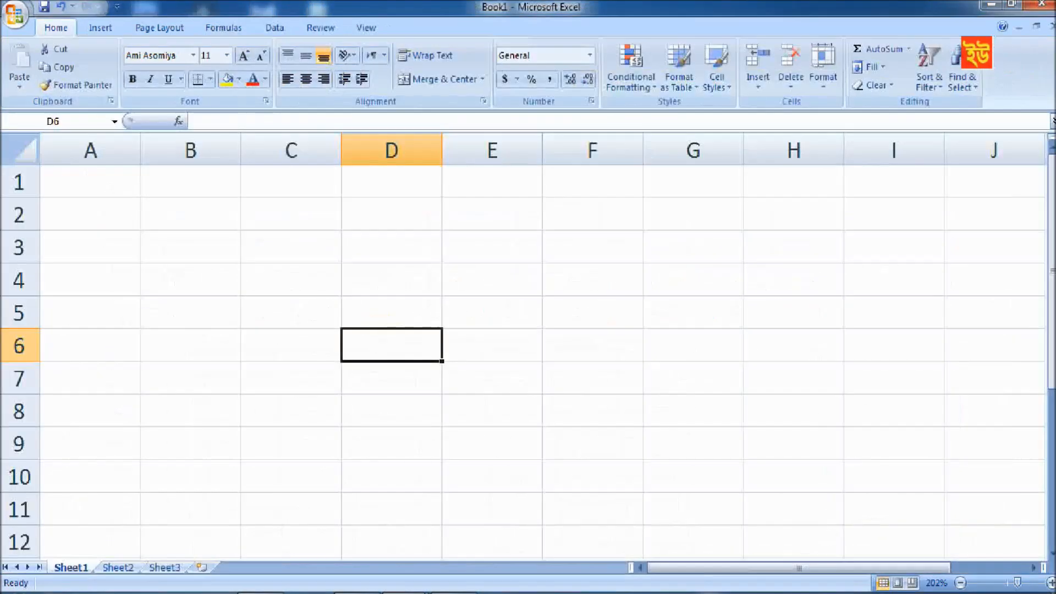
click(190, 279)
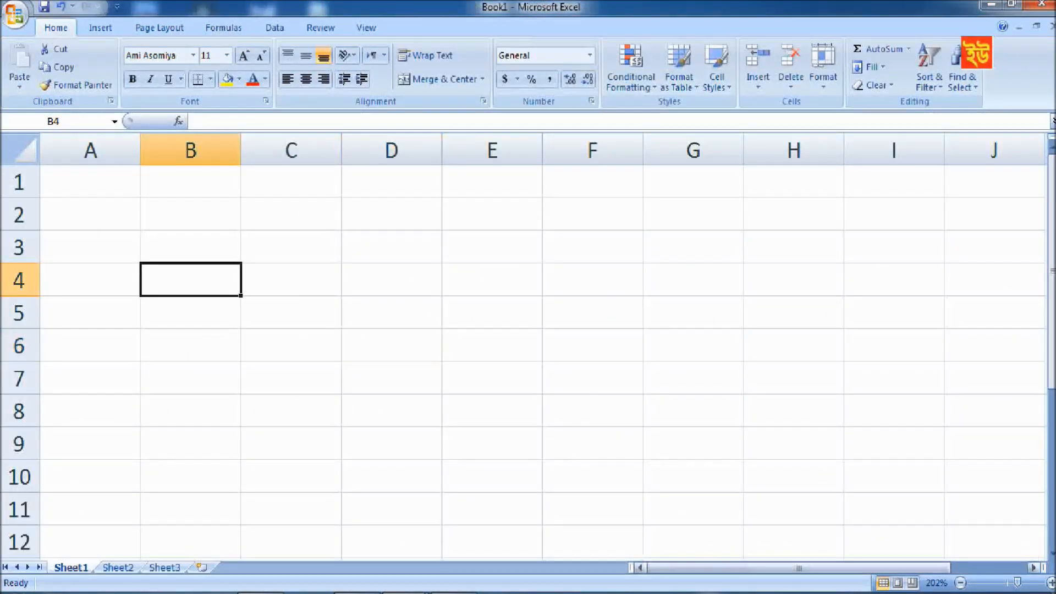
click(190, 214)
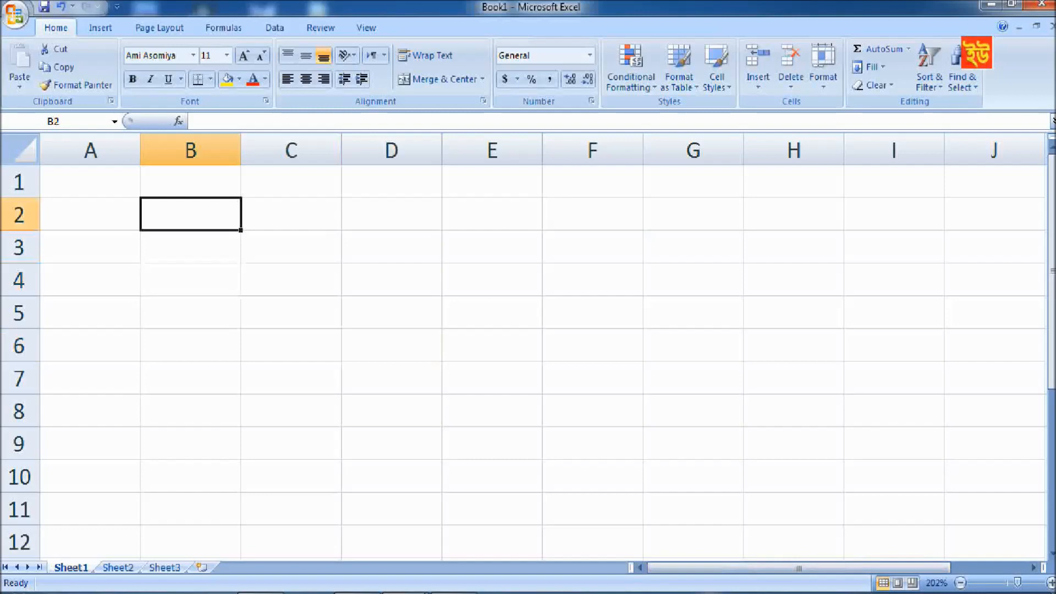
click(990, 5)
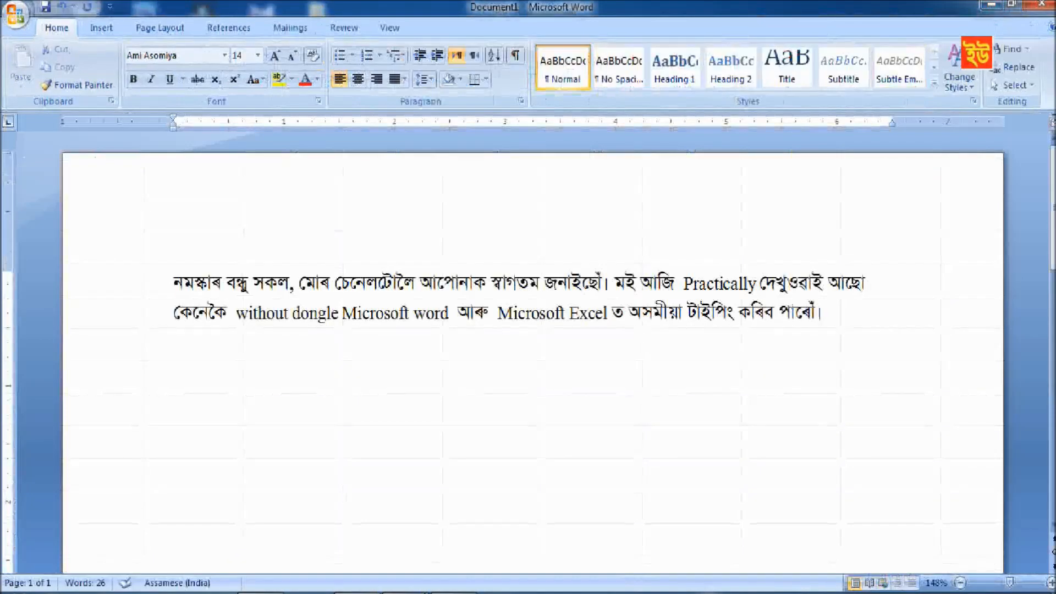
Step: Switch to the Book2 workbook in Microsoft Excel and select all cells of Sheet1
mouse_move(405, 592)
click(489, 511)
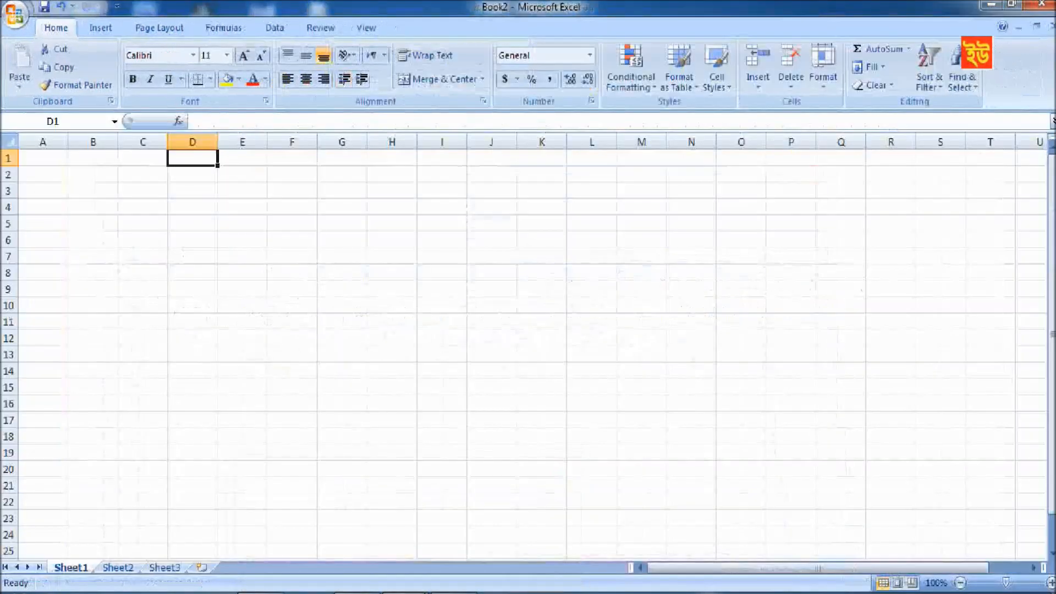
click(341, 256)
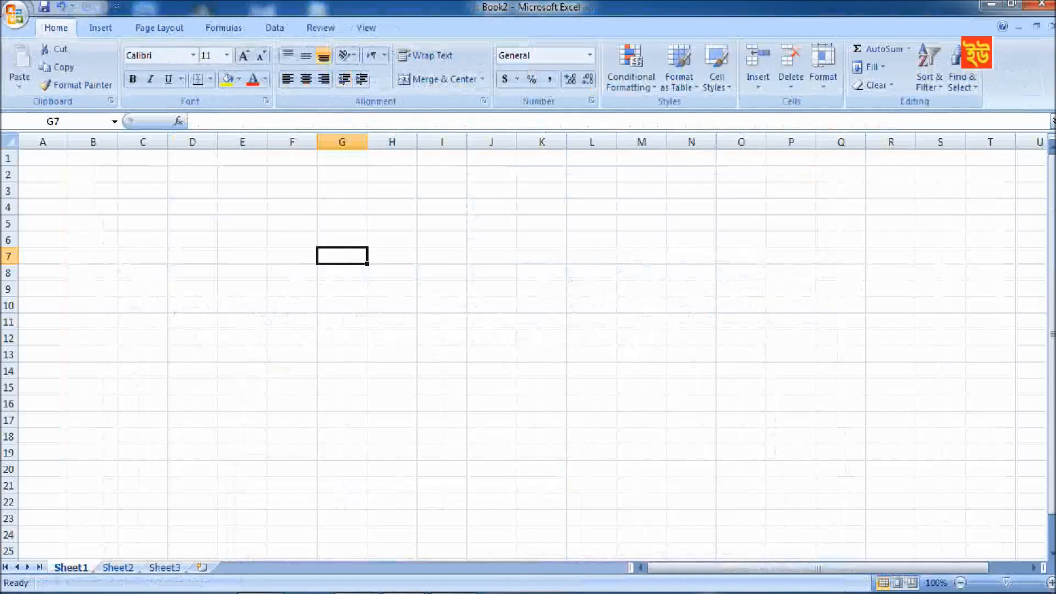
key(ctrl+a)
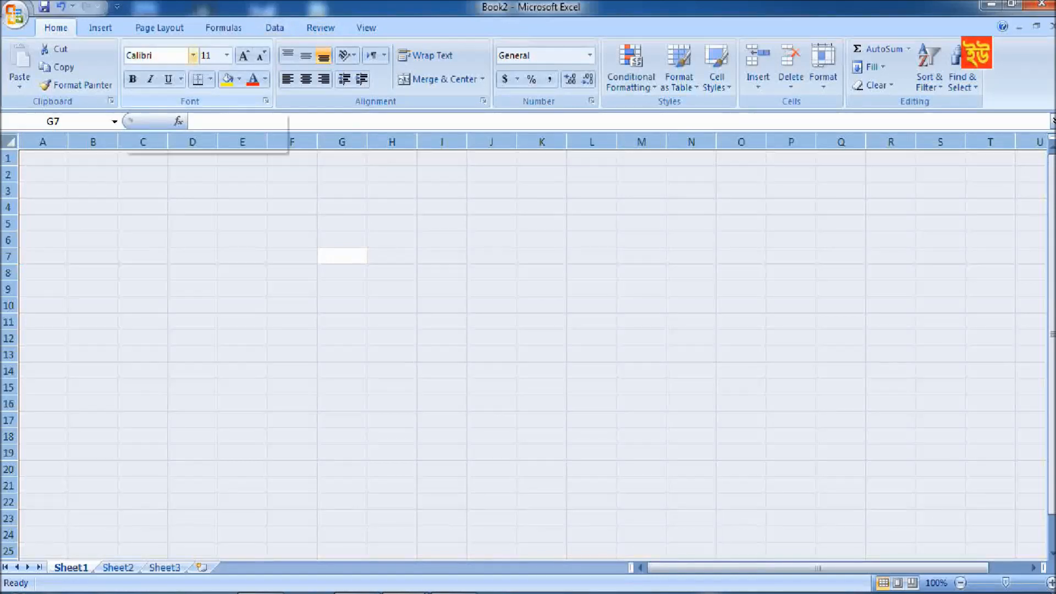
Step: Switch the Ramdhenu keyboard to English and set the font of the whole worksheet to Ami Asomiya
click(976, 53)
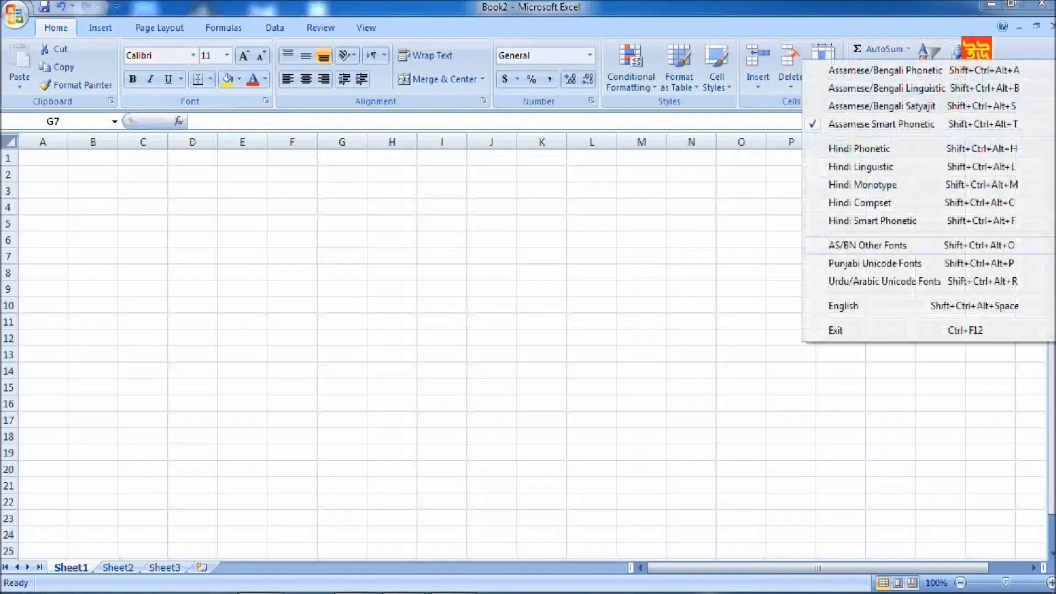
click(843, 306)
key(alt+h)
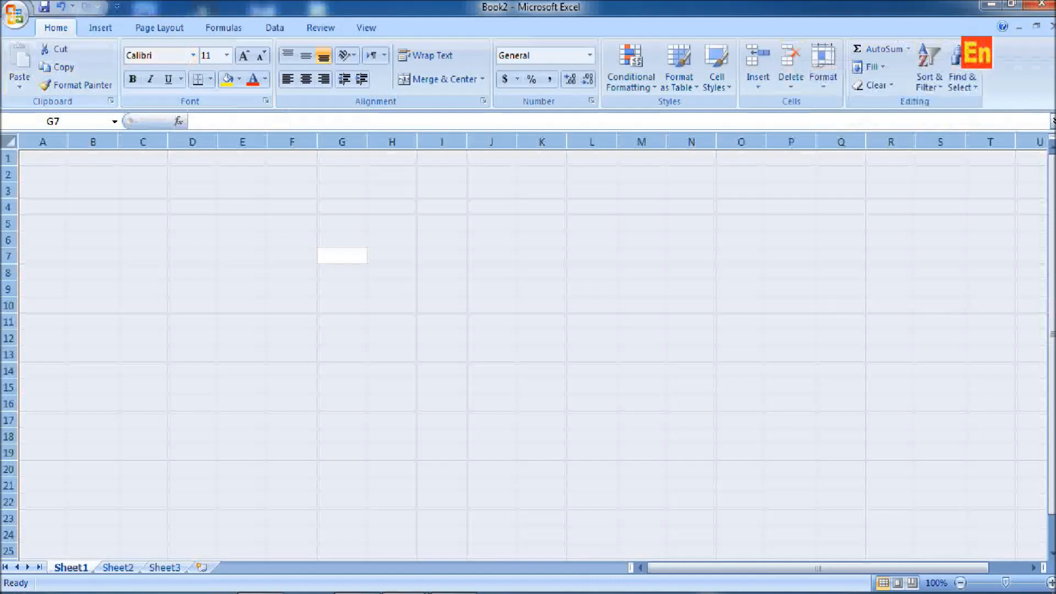
key(f)
key(f)
text(A)
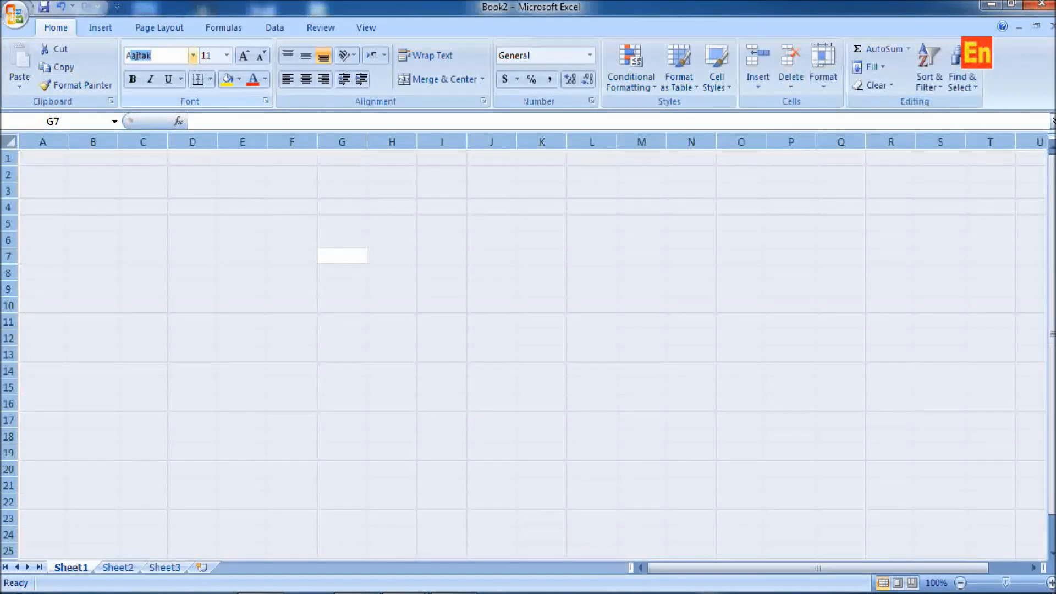
text(mi Asomiya)
key(Return)
Step: Deselect the worksheet cells and switch the Ramdhenu keyboard to Assamese/Bengali Phonetic
click(242, 321)
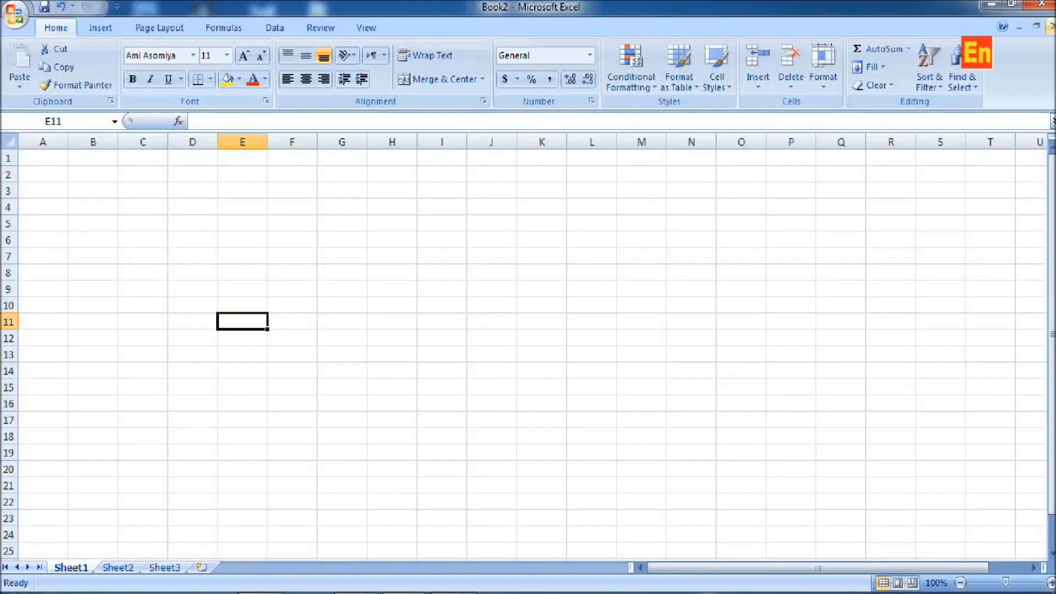
right_click(976, 48)
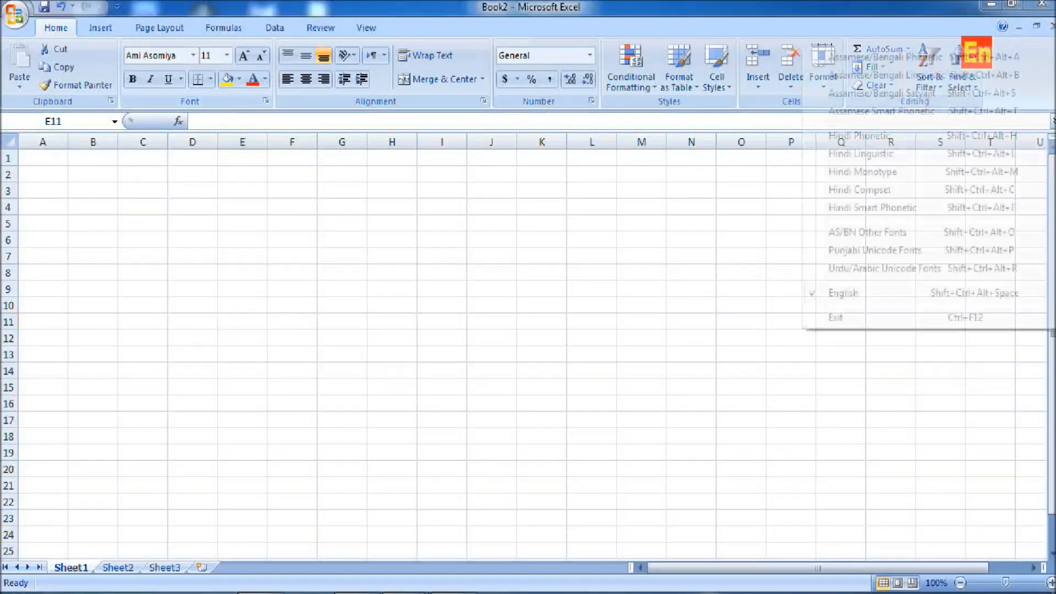
click(976, 55)
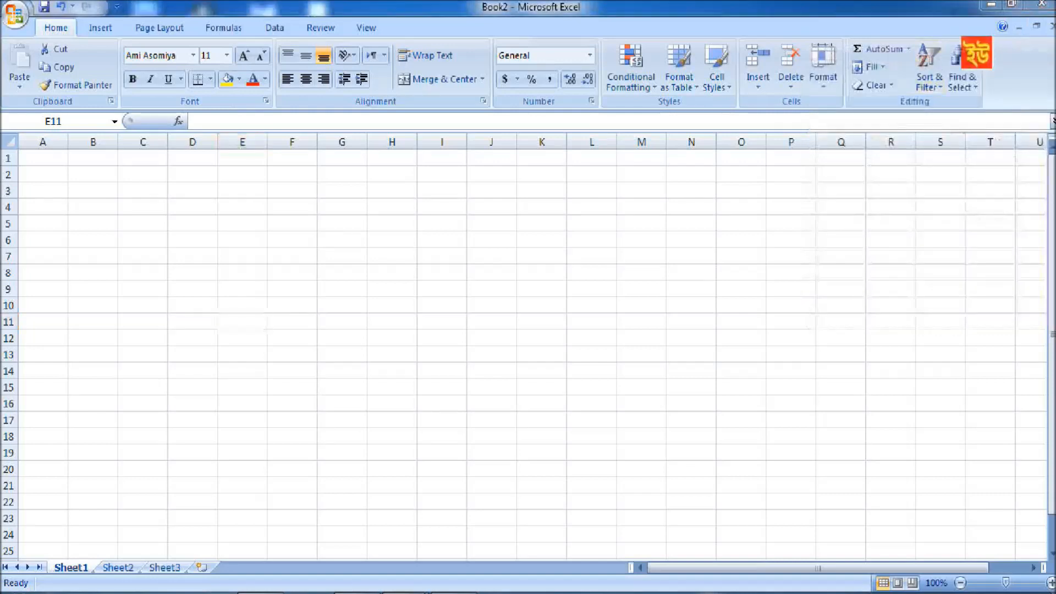
right_click(976, 48)
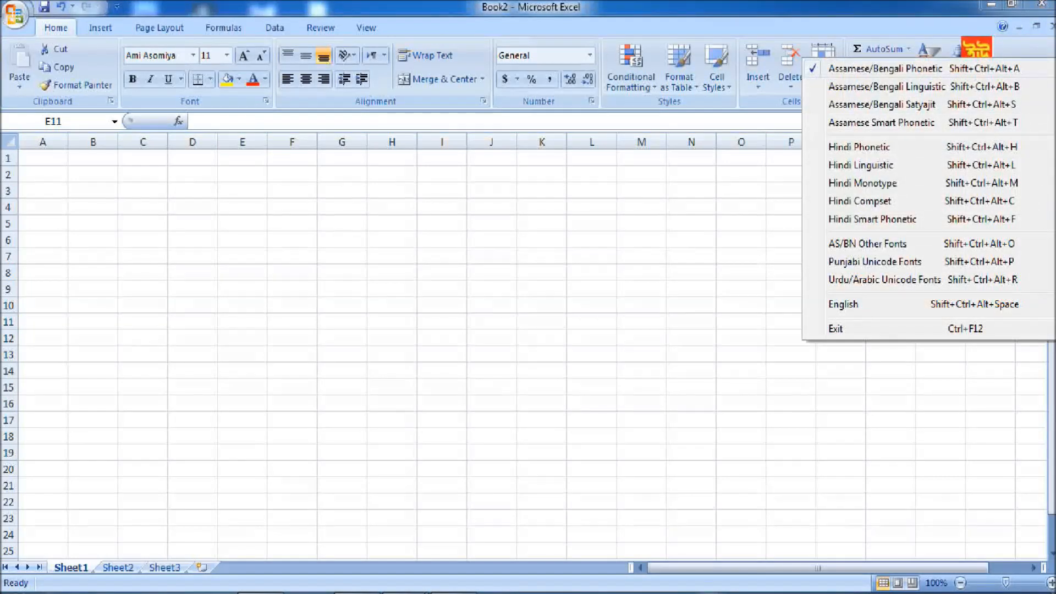
click(884, 68)
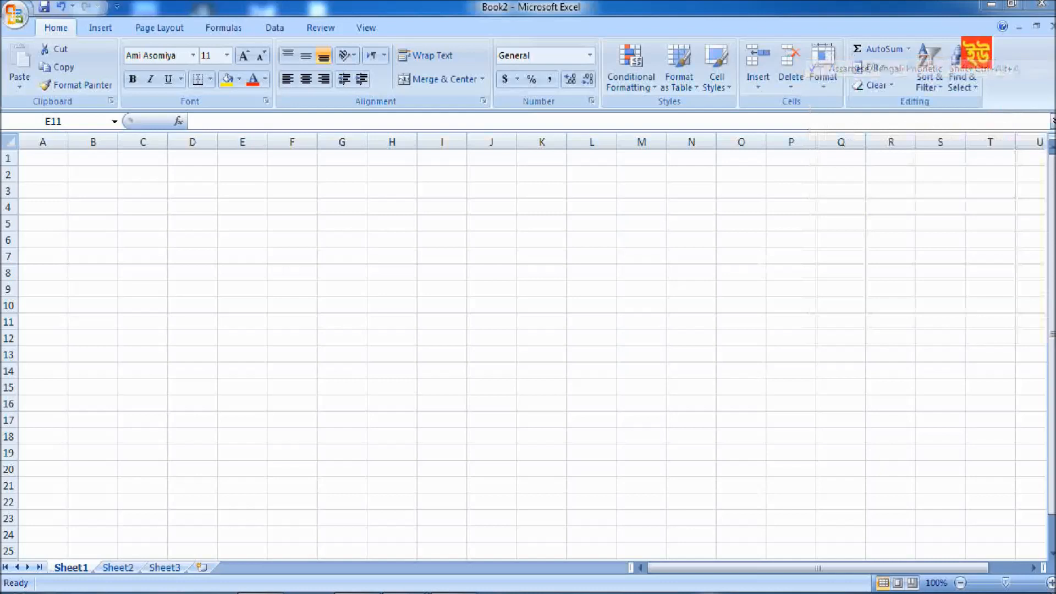
Step: Enter the Assamese heading "ক্রমিক নং" in cell A1
click(42, 173)
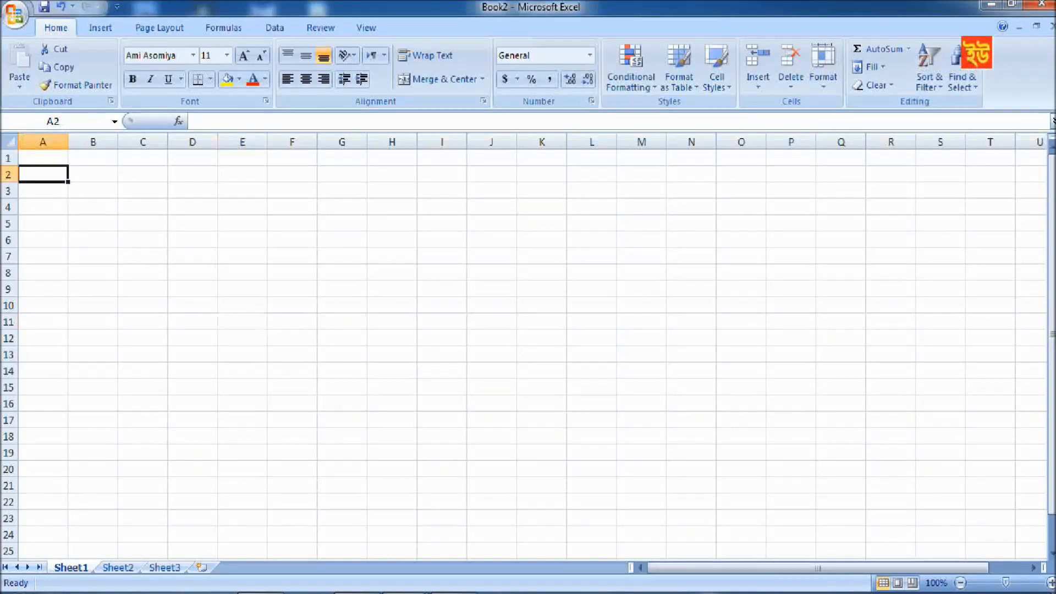
drag(1005, 582, 1019, 583)
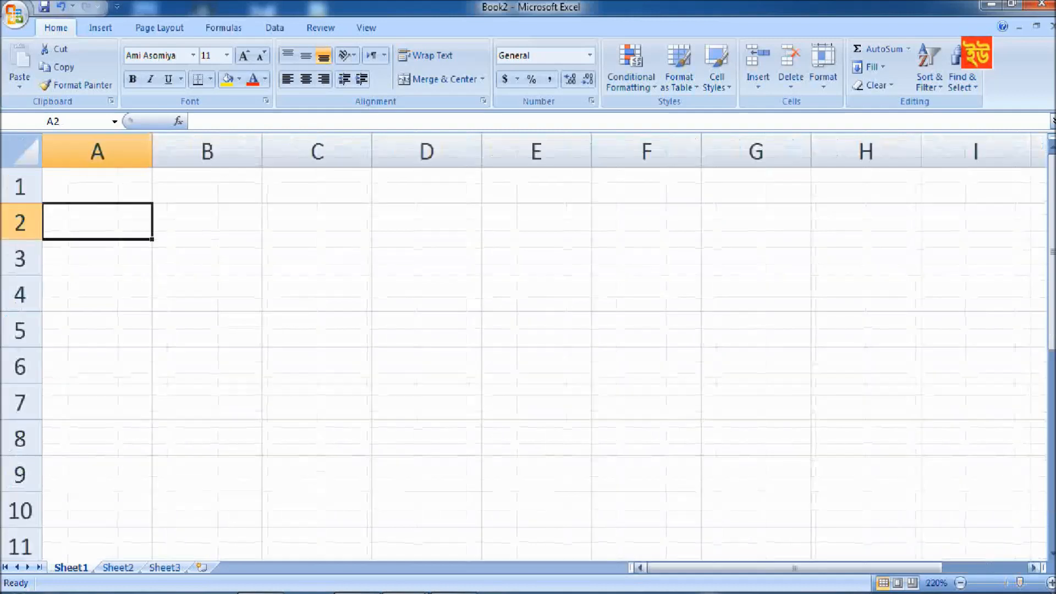
key(Up)
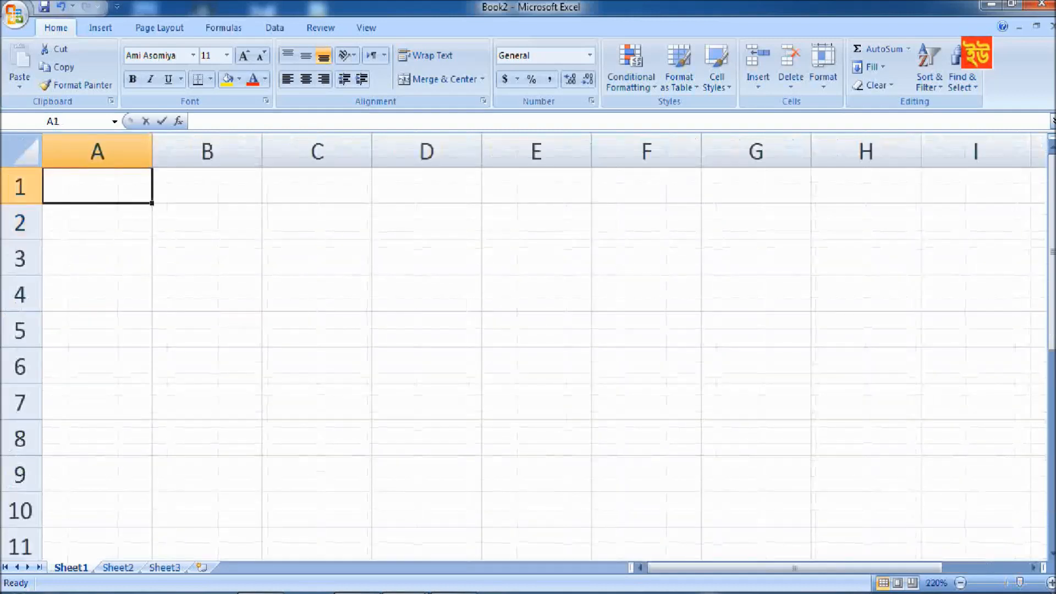
text(ক্রমিক নং)
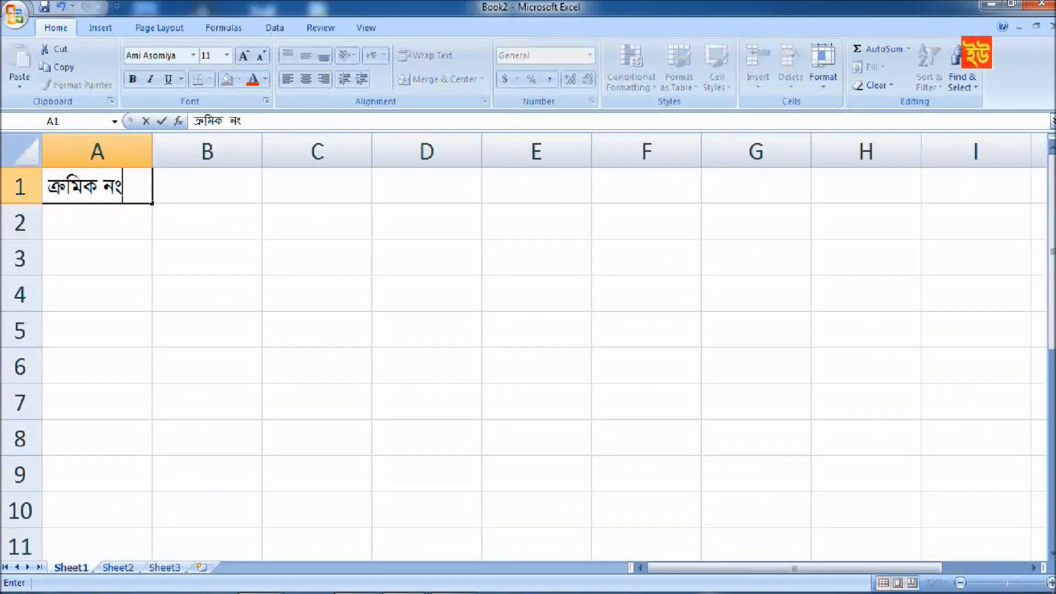
key(Tab)
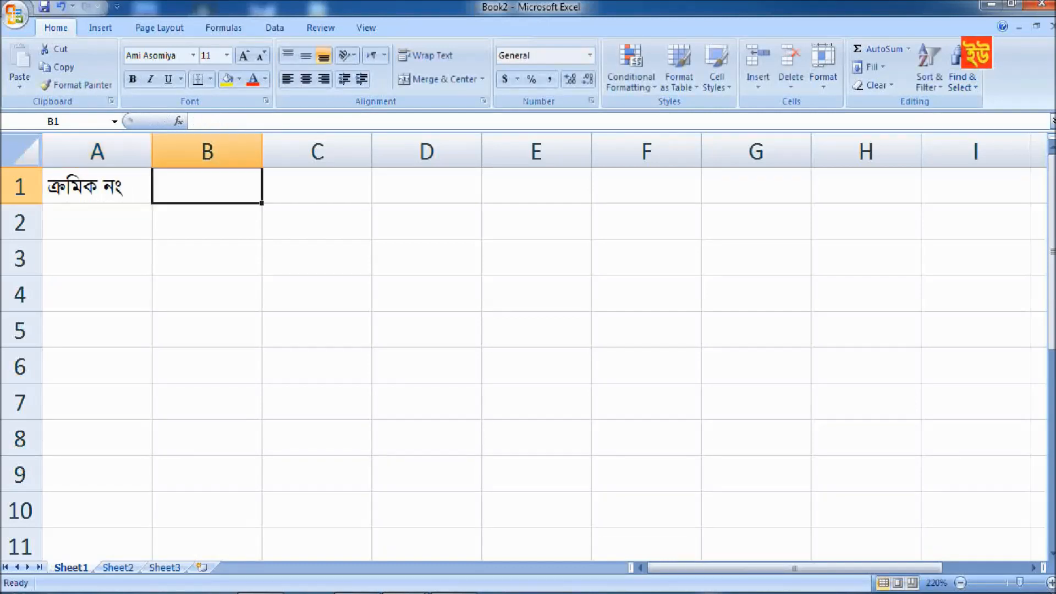
Step: Enter the heading "ছাত্র-ছাত্রীৰ নাম" in cell B1 and widen column B so the text fits
text(ছাত্র-ছাত্রীৰ নাম)
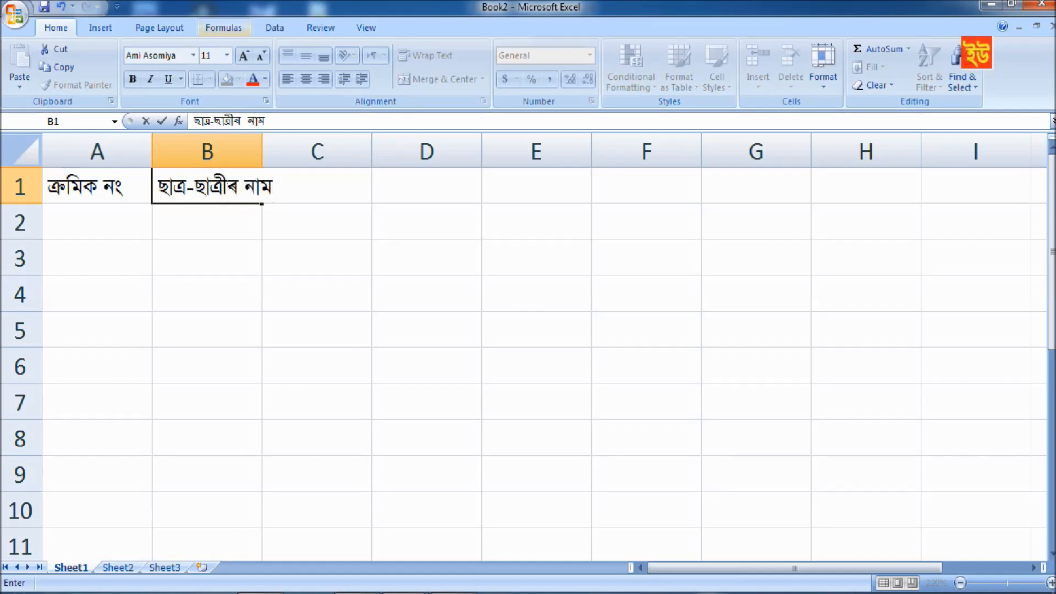
click(231, 151)
click(316, 257)
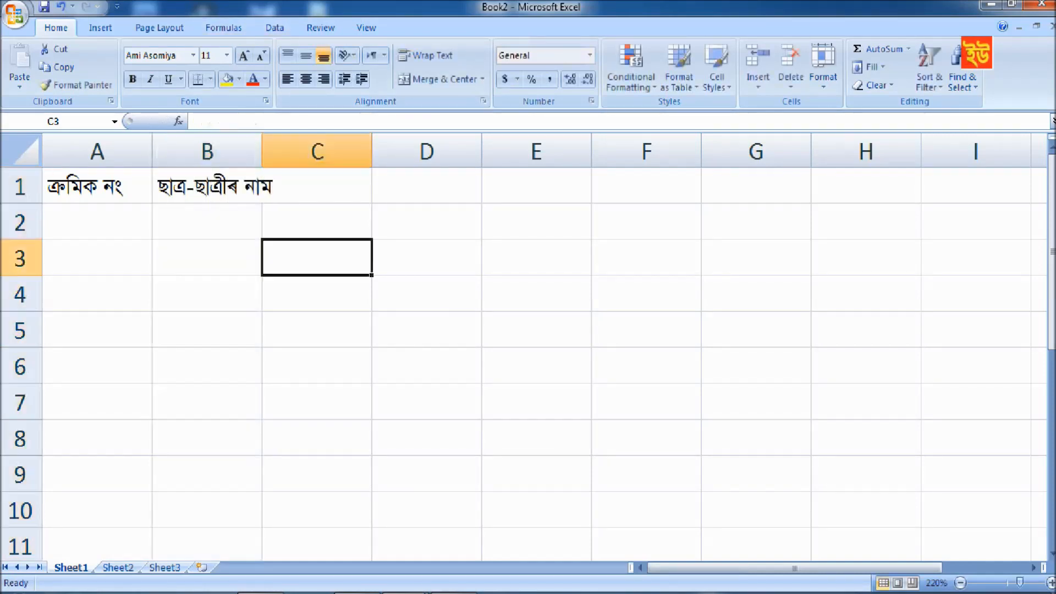
drag(262, 152, 294, 151)
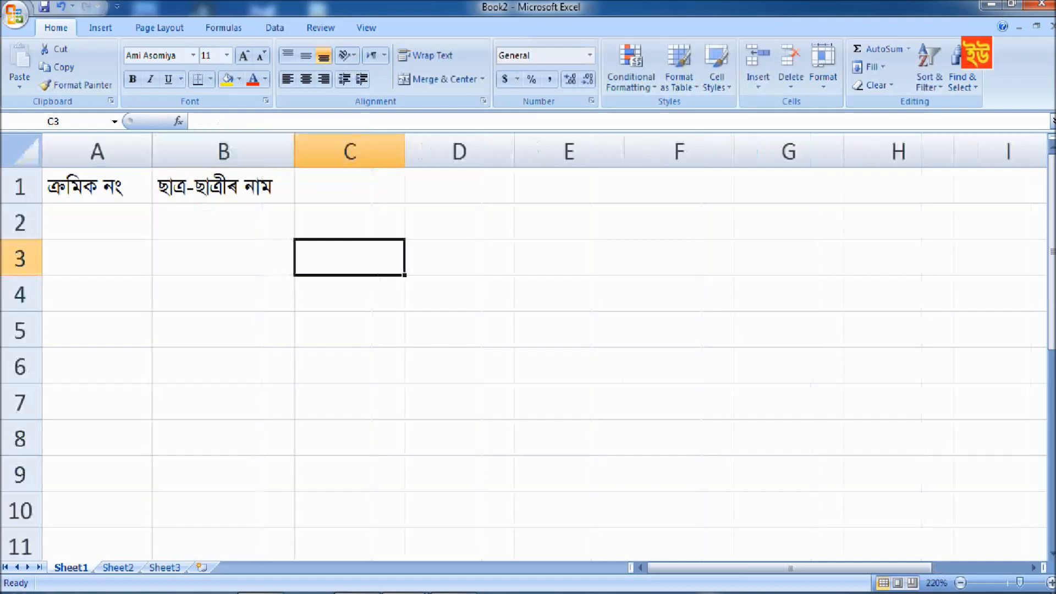
Step: Enter the heading "পিতা/মাতৃৰ নাম" in cell C1 and fit column C to its text
click(349, 185)
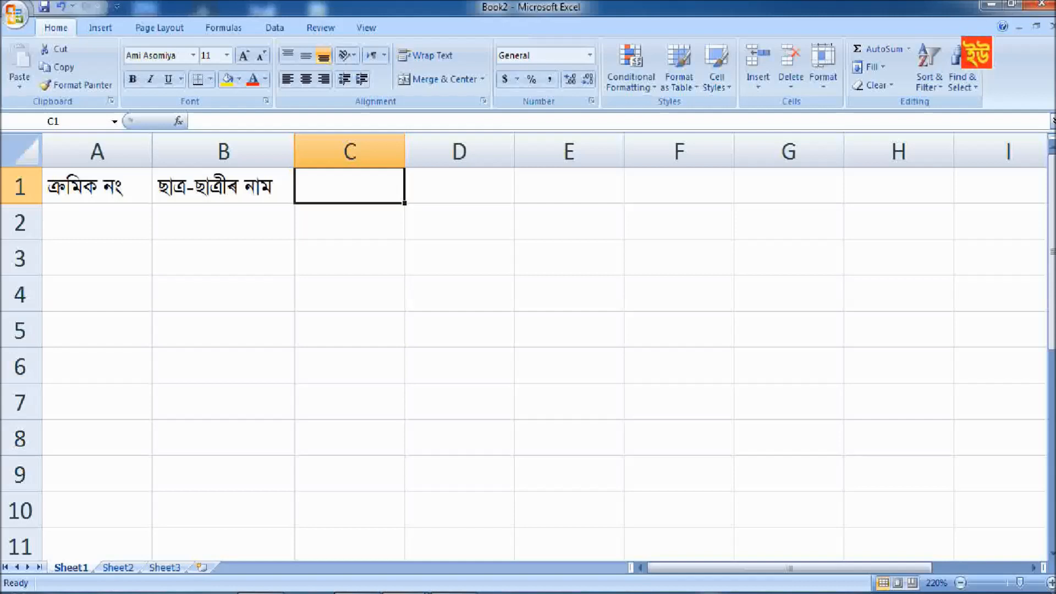
text(প)
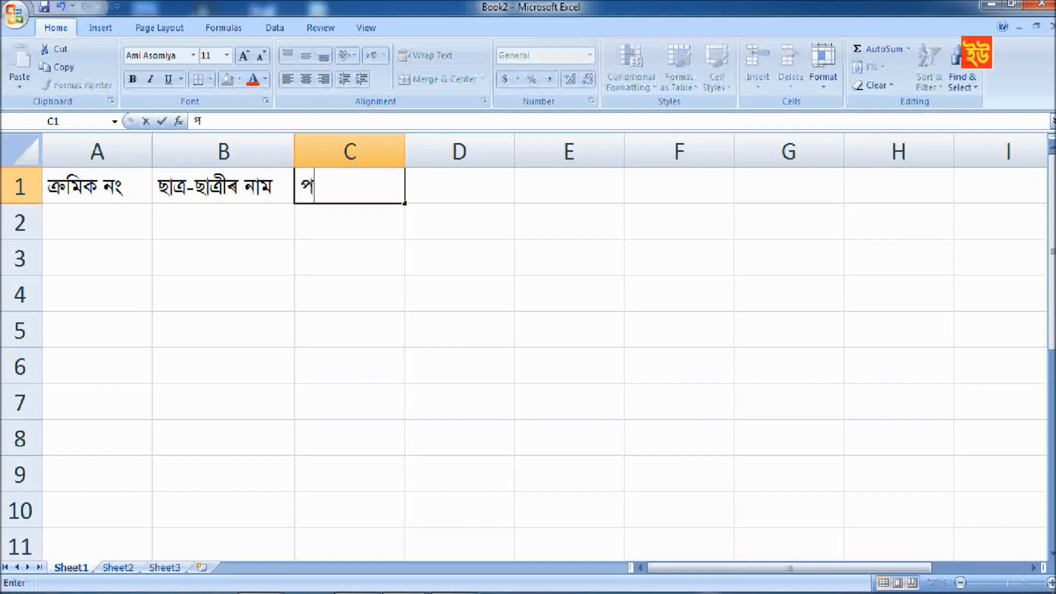
text(িতা/মাতৃৰ)
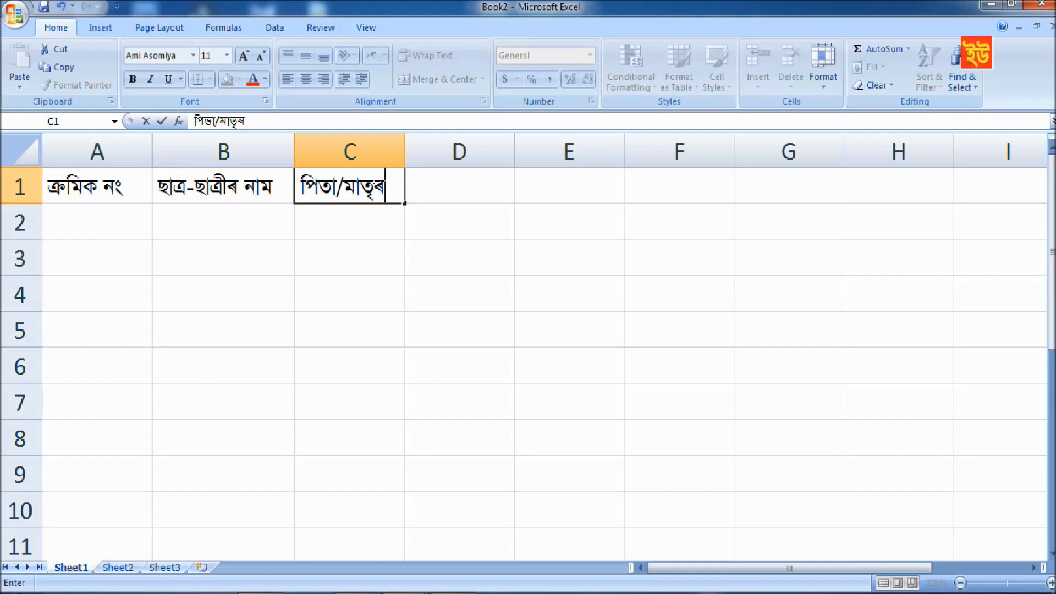
text( নাম)
click(569, 257)
double_click(405, 151)
Step: Enter the headings "ঠিকনা" in cell D1 and "মন্তব্য" in cell E1
click(501, 186)
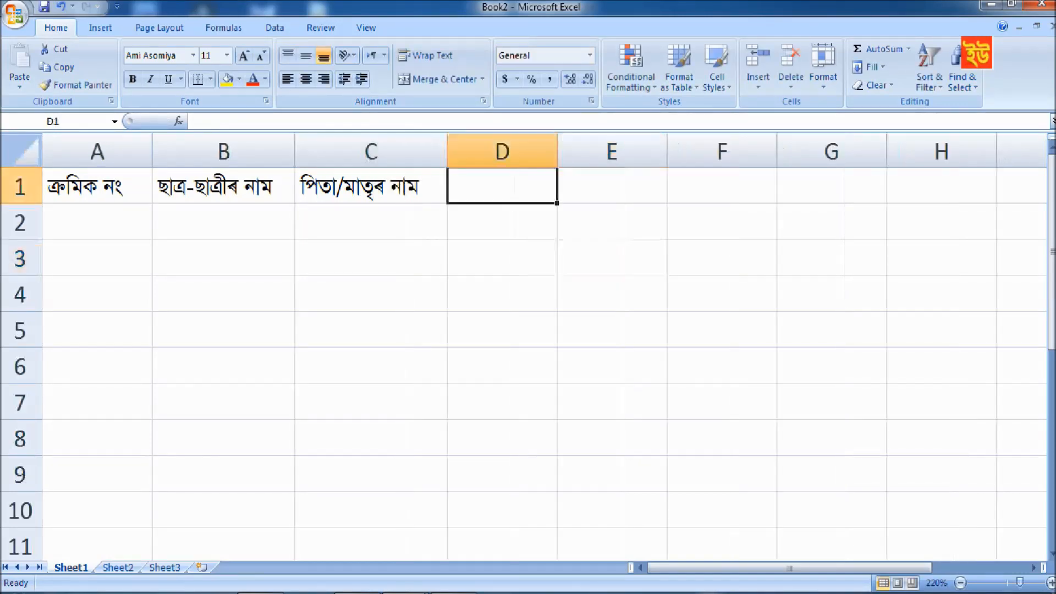
text(ঠ)
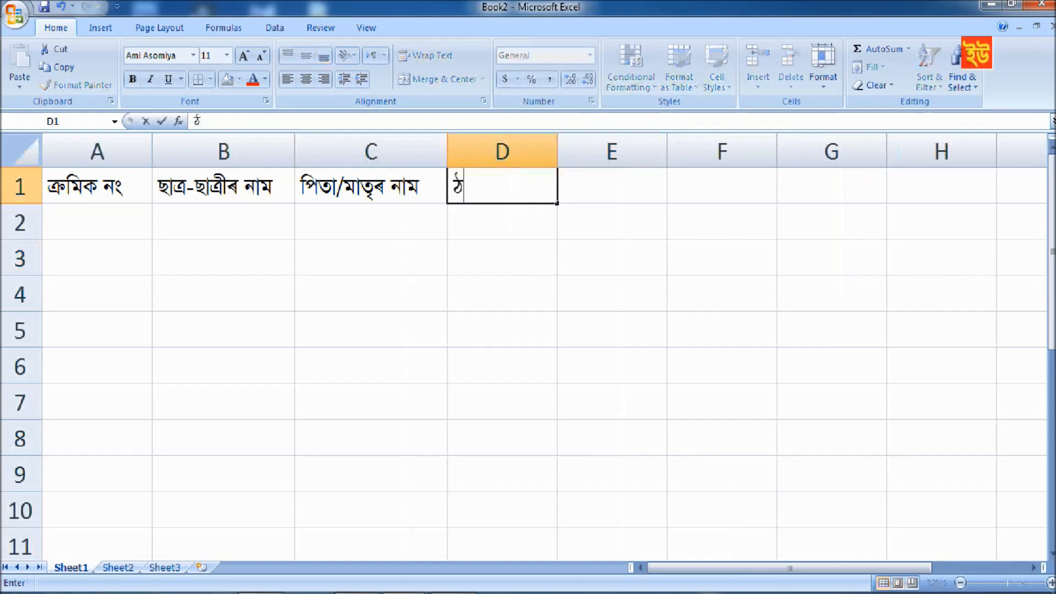
text(িকনা)
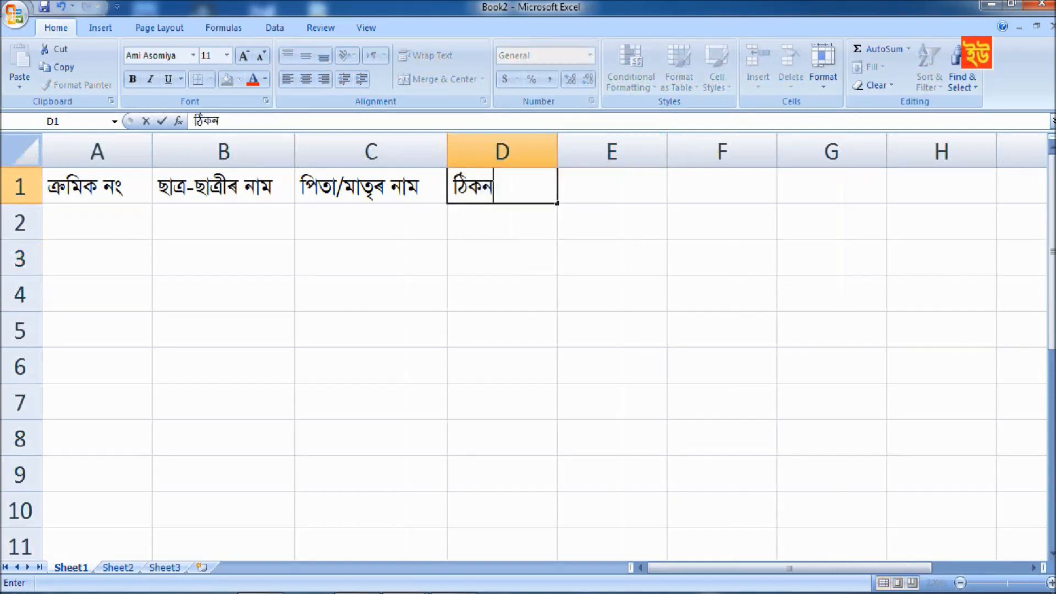
key(Tab)
text(ম)
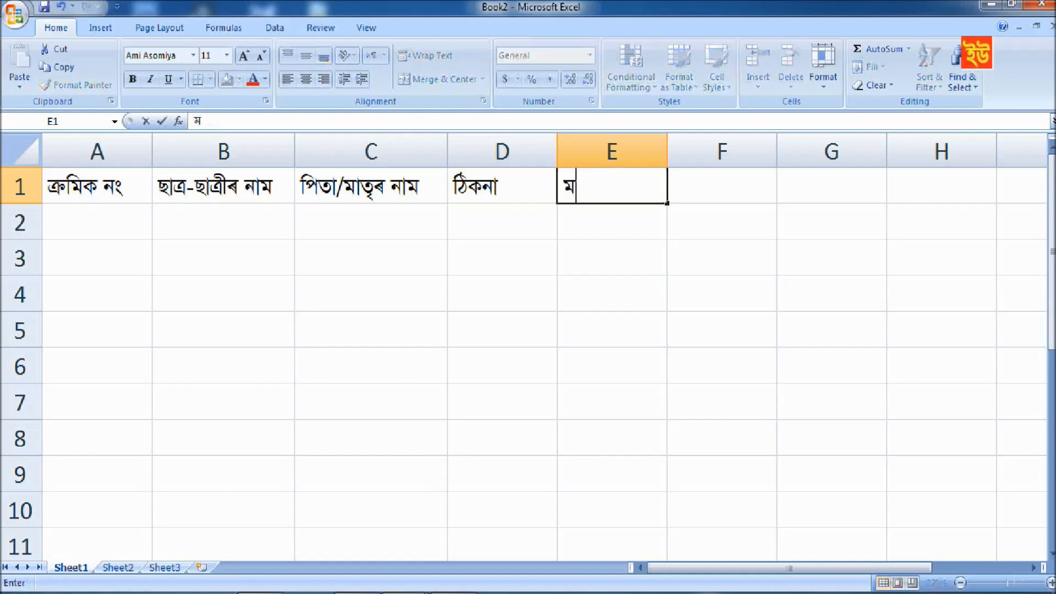
text(ন্তব্য)
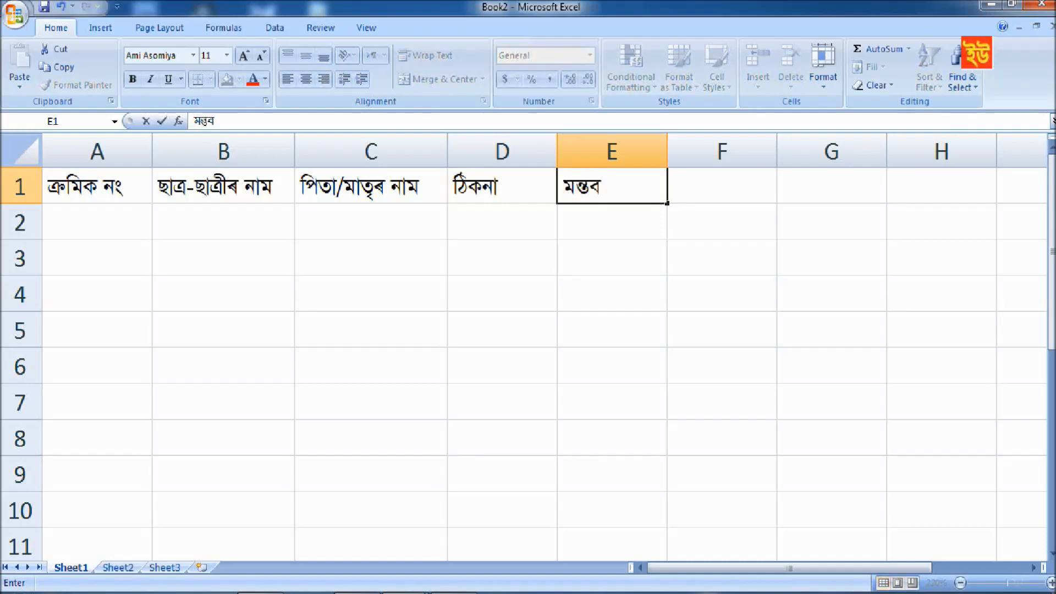
click(501, 293)
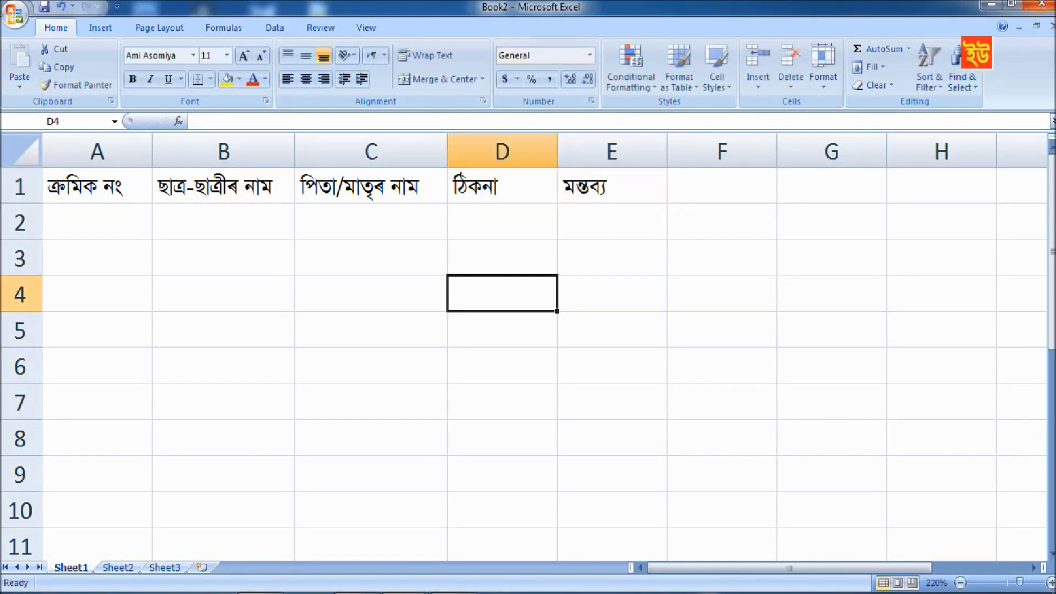
Step: Center the headings in A1:E1 horizontally and apply All Borders to them
click(97, 185)
drag(96, 185, 611, 186)
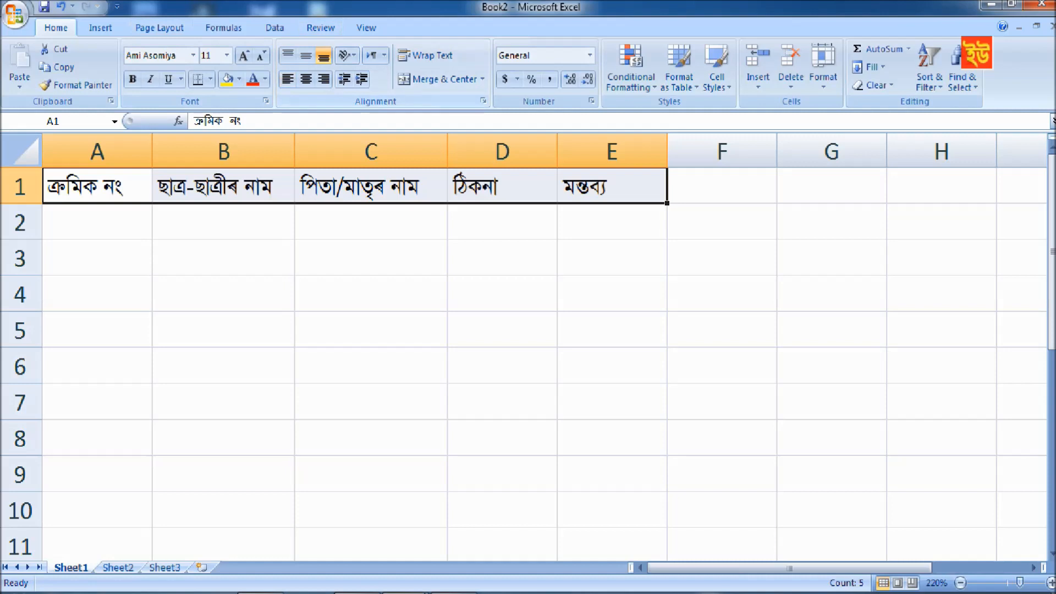
click(306, 78)
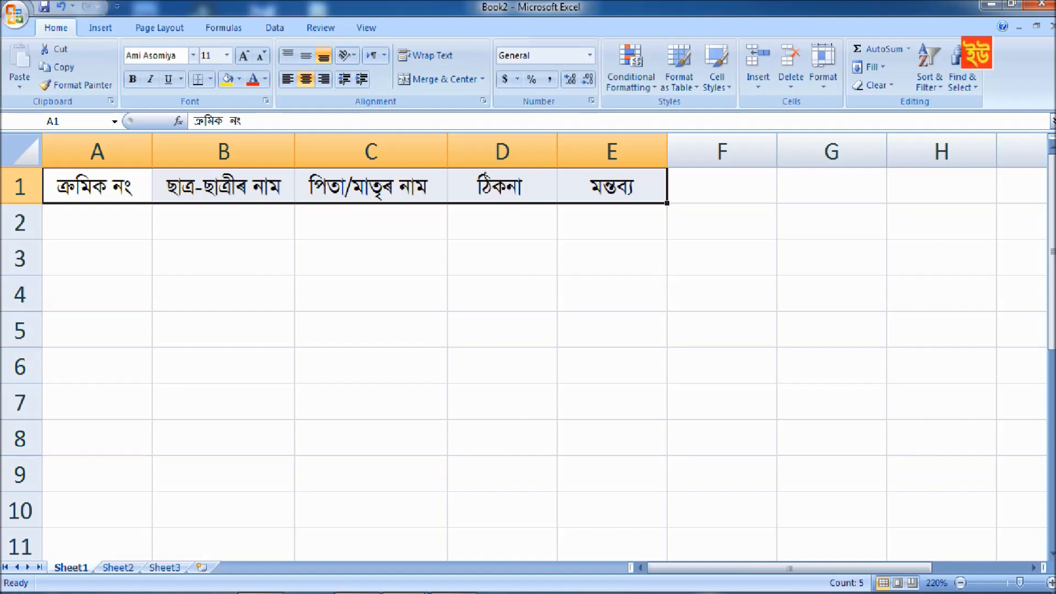
click(210, 79)
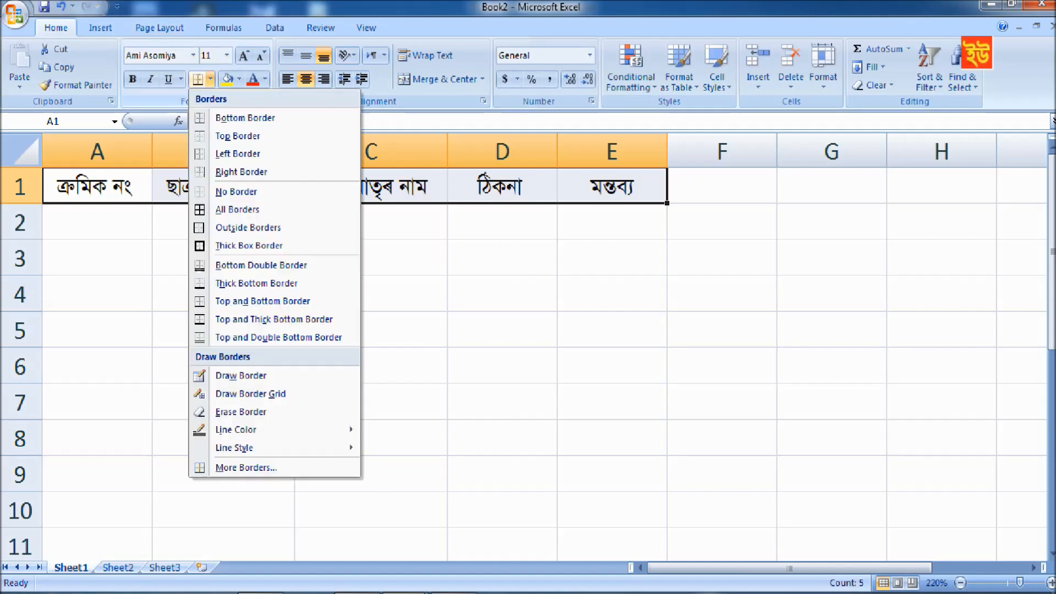
click(237, 209)
click(223, 293)
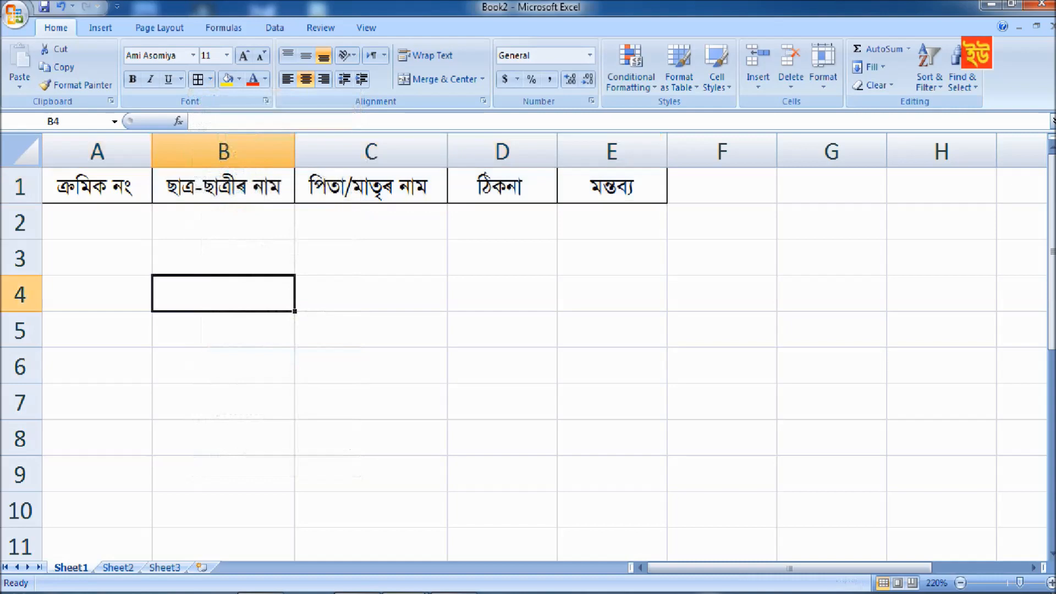